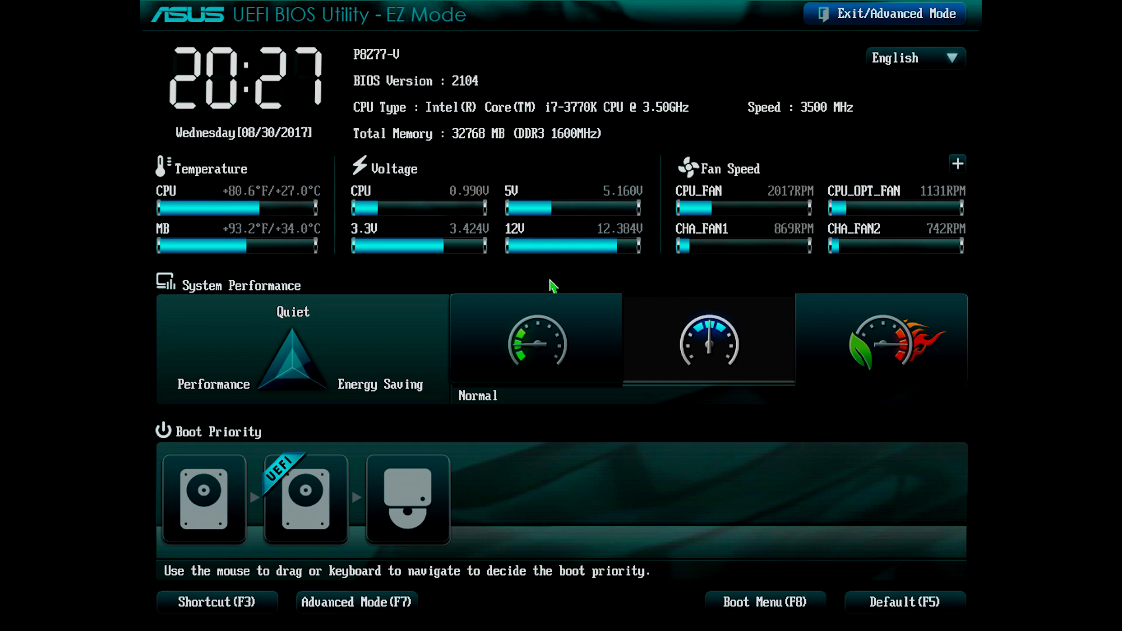
Enter Advanced Mode on Ai Tweaker and set Ai Overclock Tuner to X.M.P. Profile #1.
left_click(409, 620)
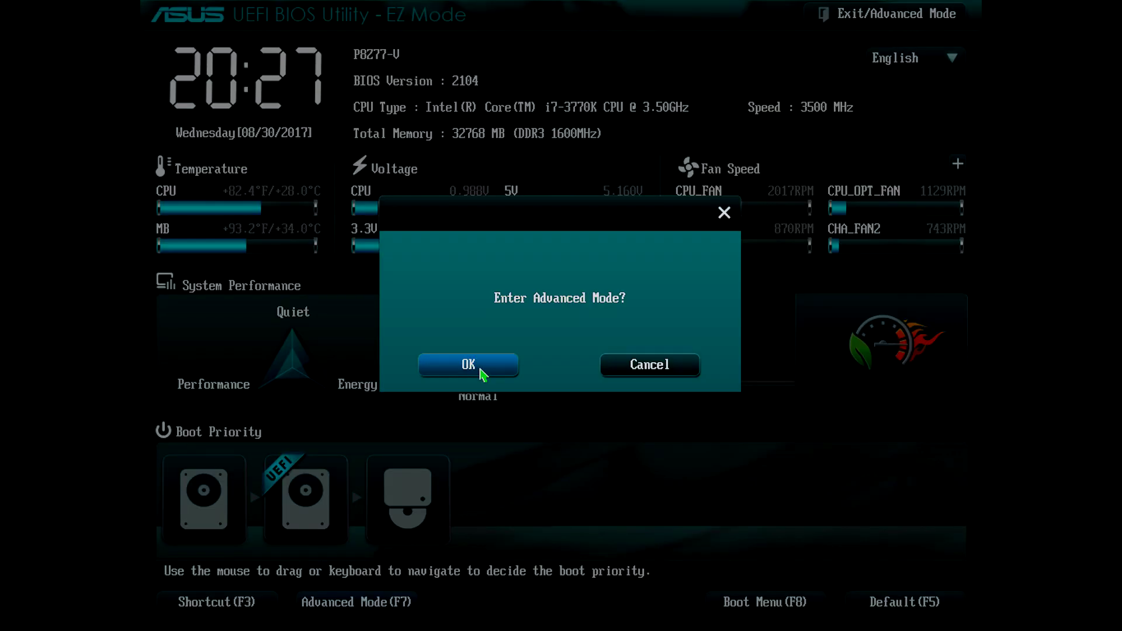
left_click(481, 371)
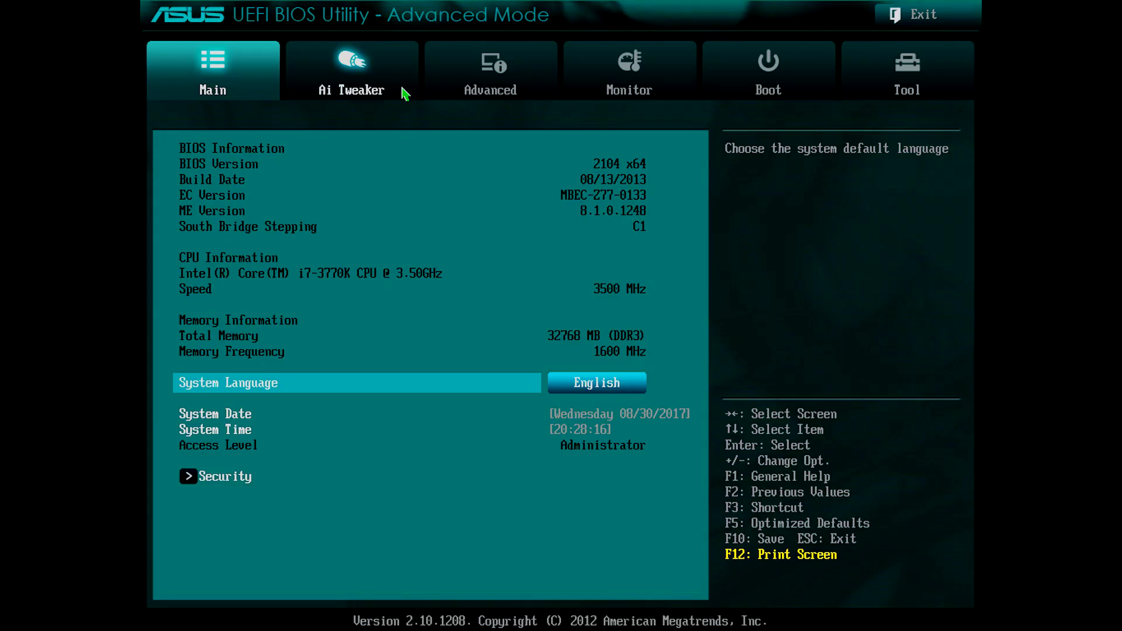
left_click(403, 92)
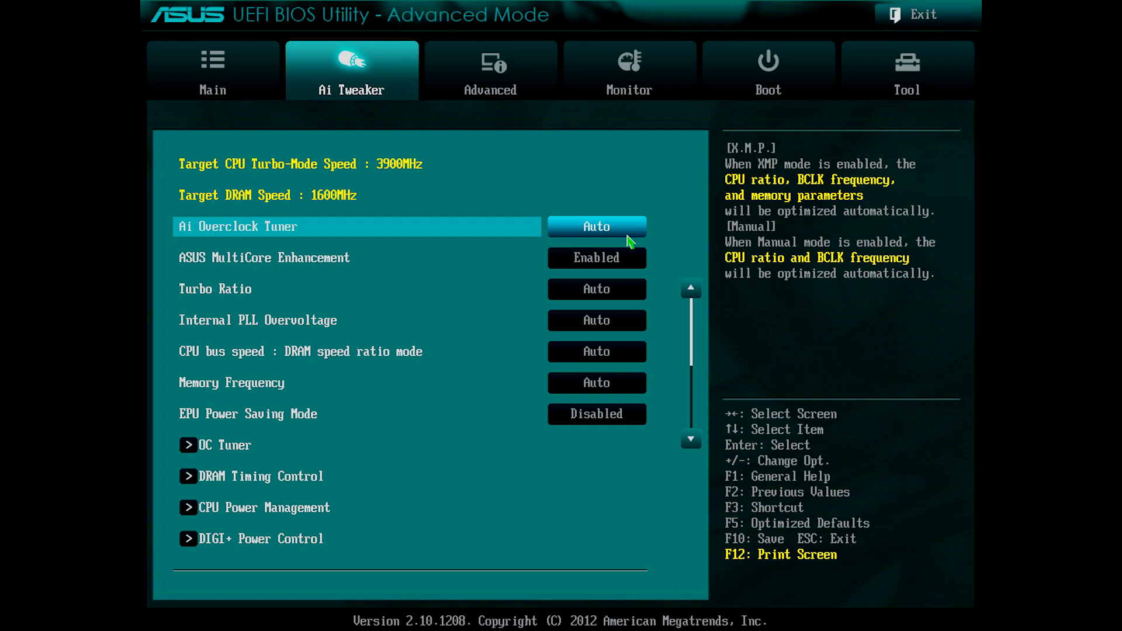
left_click(628, 239)
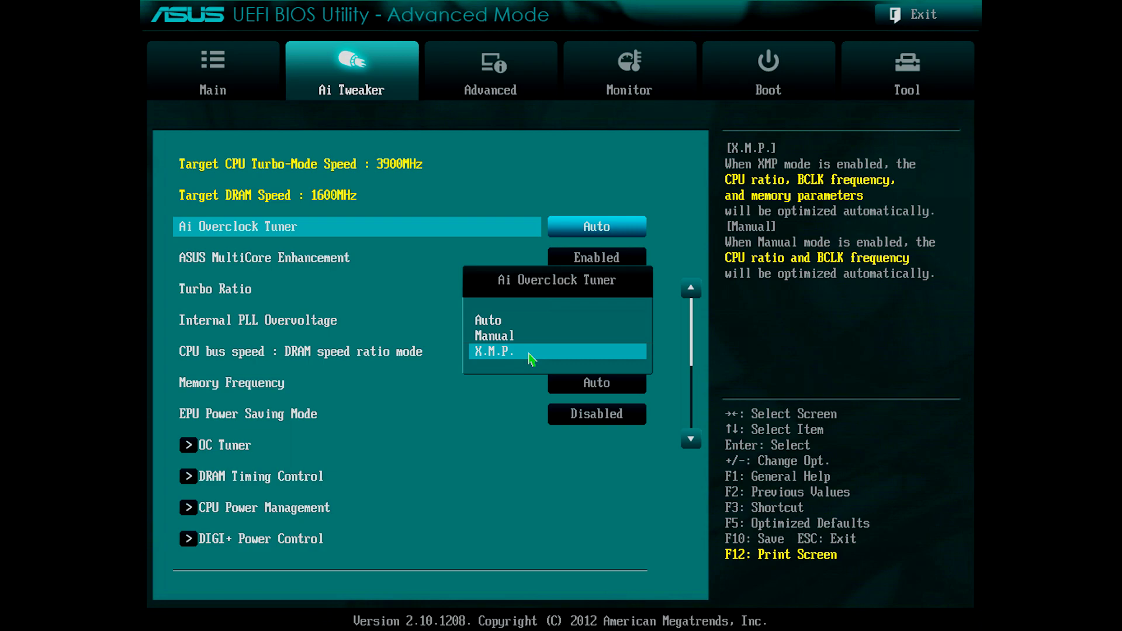
left_click(529, 353)
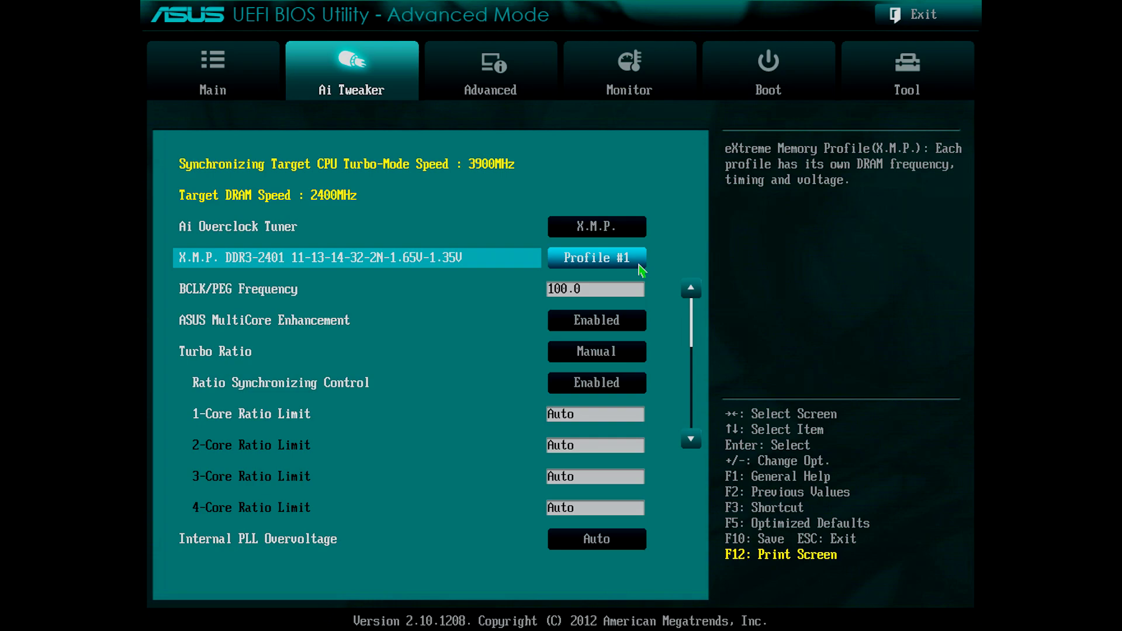
Scroll the Ai Tweaker list down to the 1- to 4-Core Ratio Limits at 39.
scroll(644, 570, "down", 1)
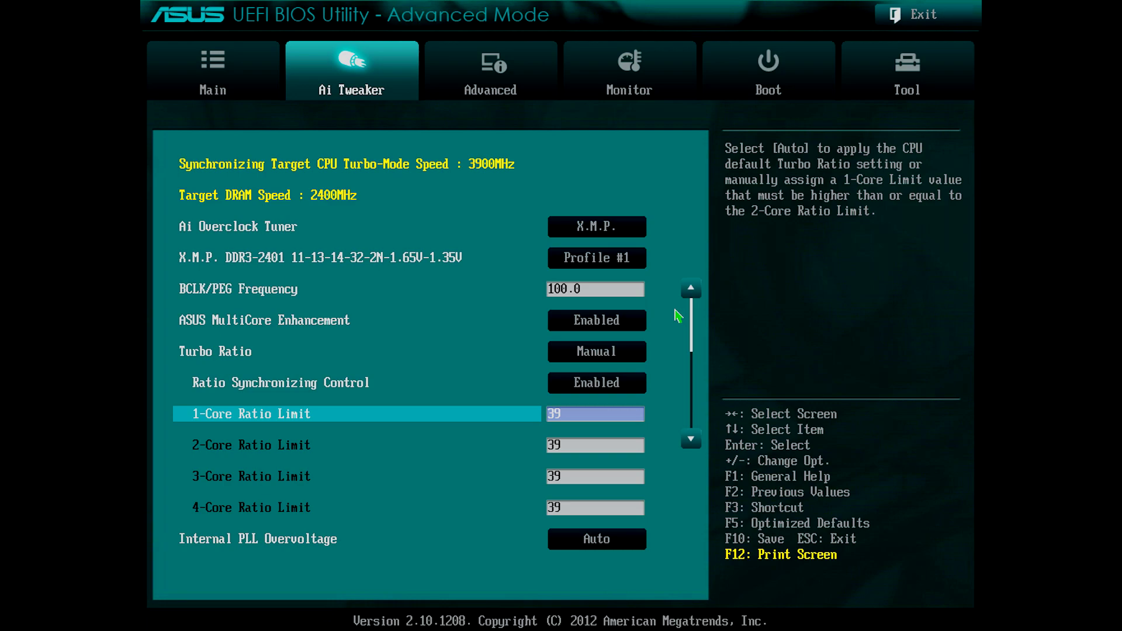
Switch CPU Voltage to Manual Mode with a manual voltage of 1.155 V.
scroll(660, 371, "down", 12)
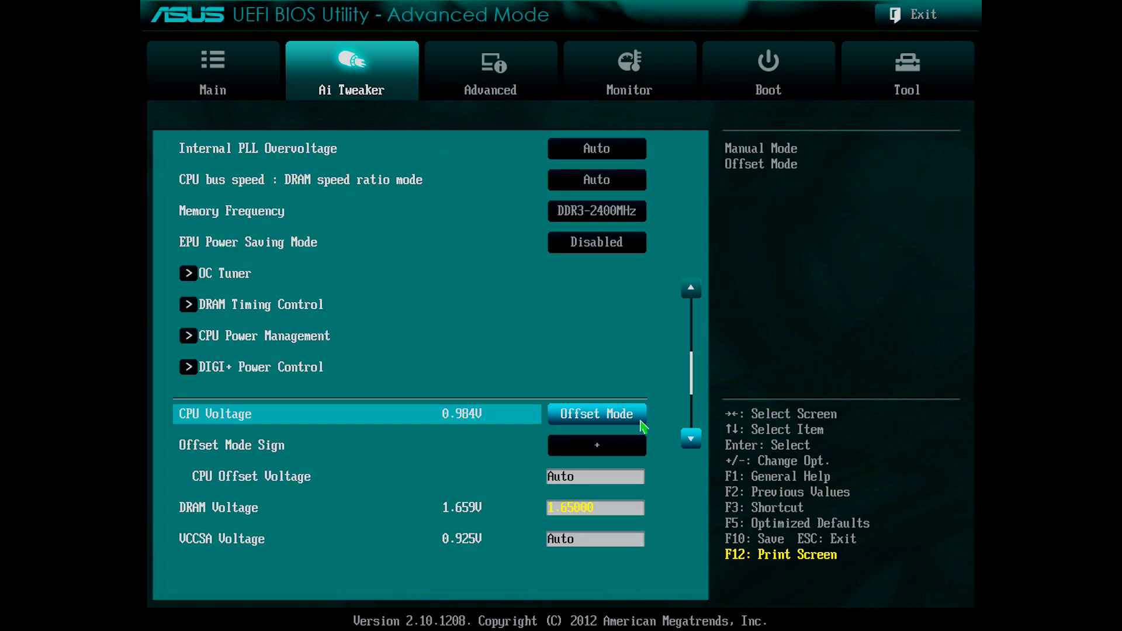
left_click(641, 422)
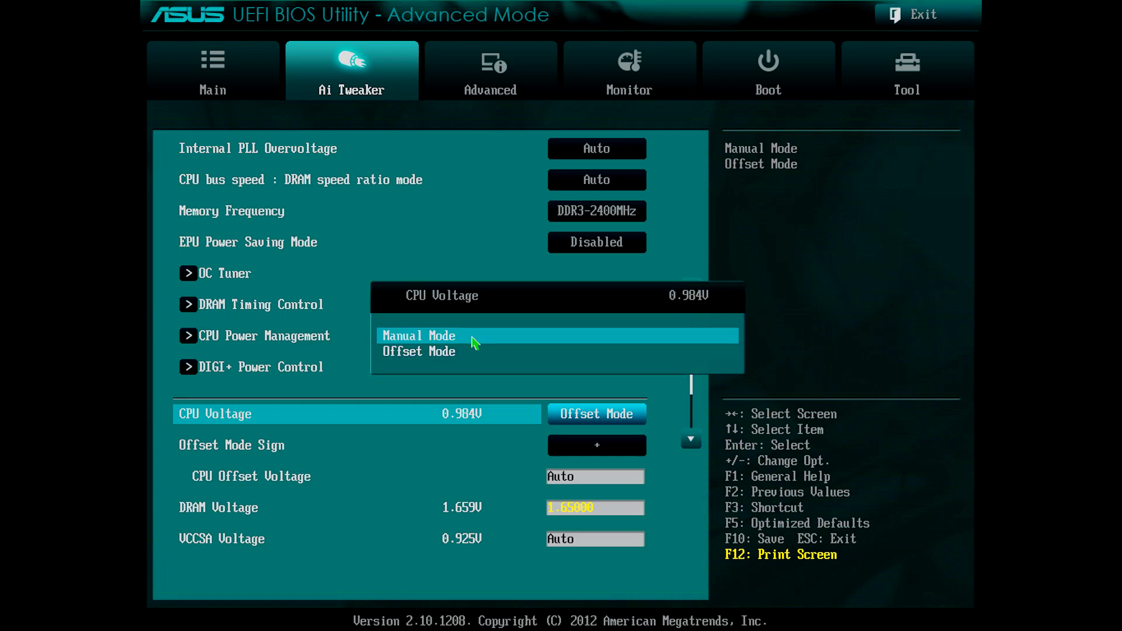
left_click(474, 342)
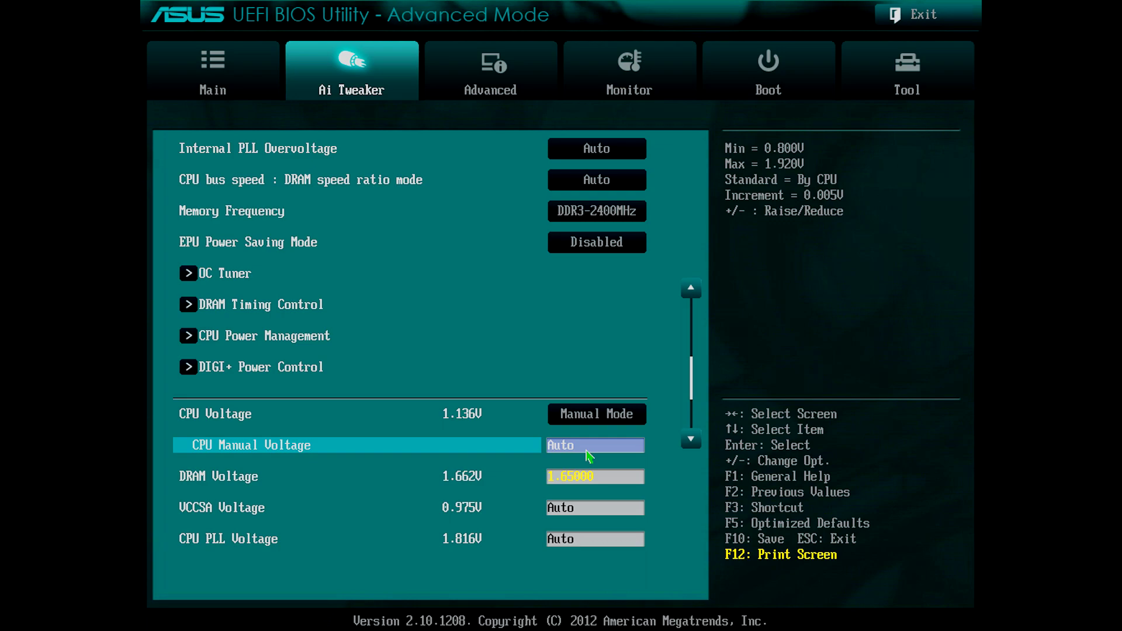
type("1.155")
key("Right")
key("Right")
key("Right")
key("Right")
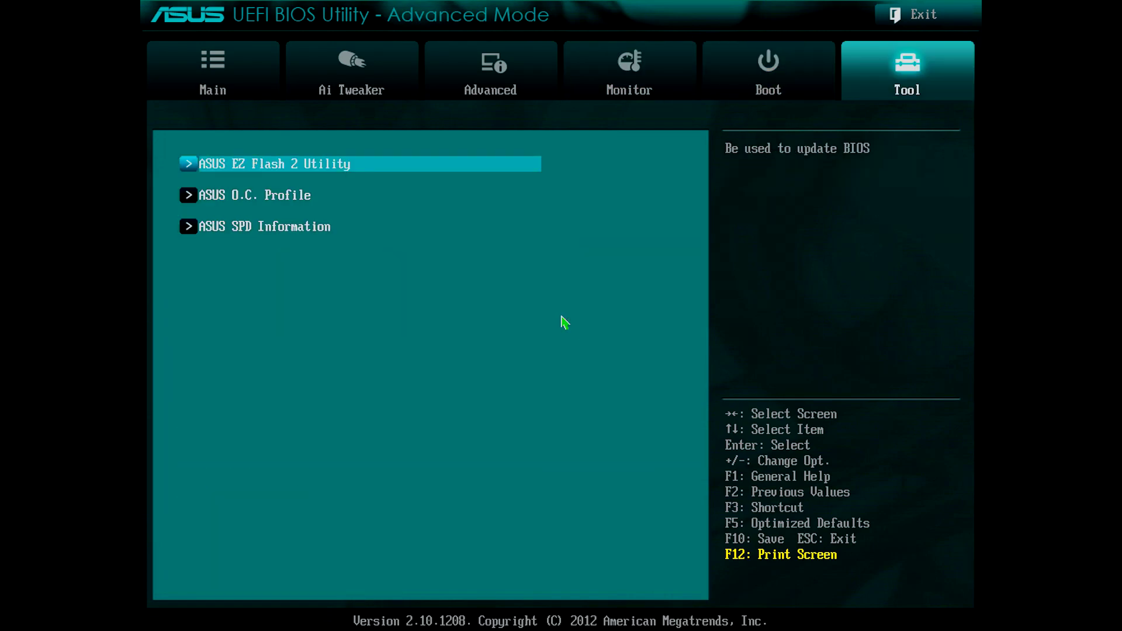
Choose Save Changes & Reset from the Exit menu to apply the settings.
key("Right")
key("Down")
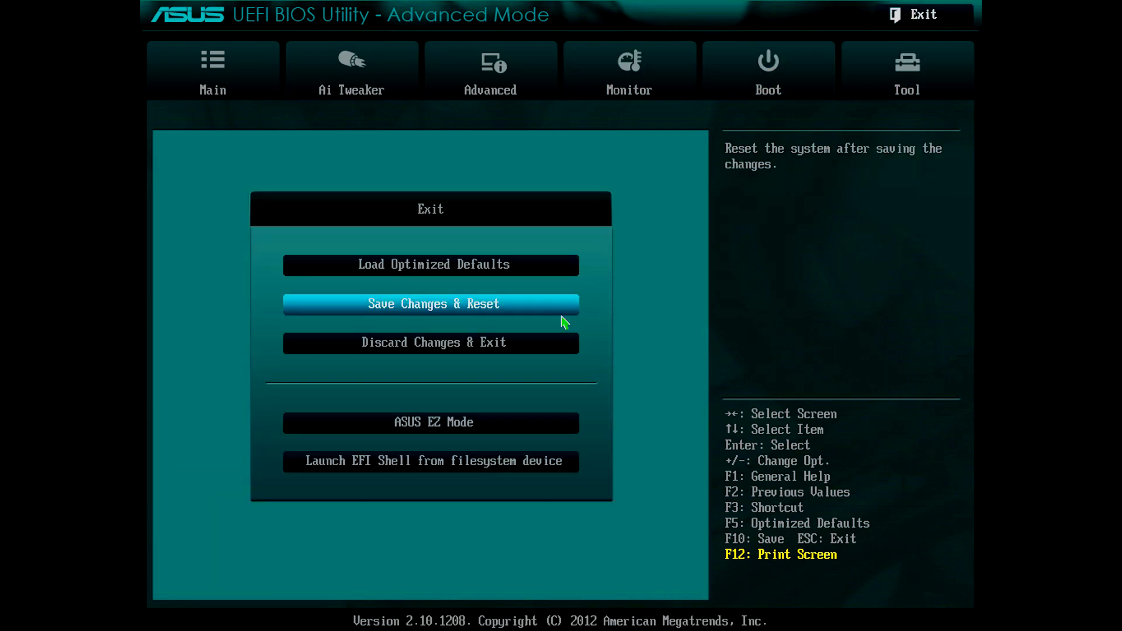
key("Return")
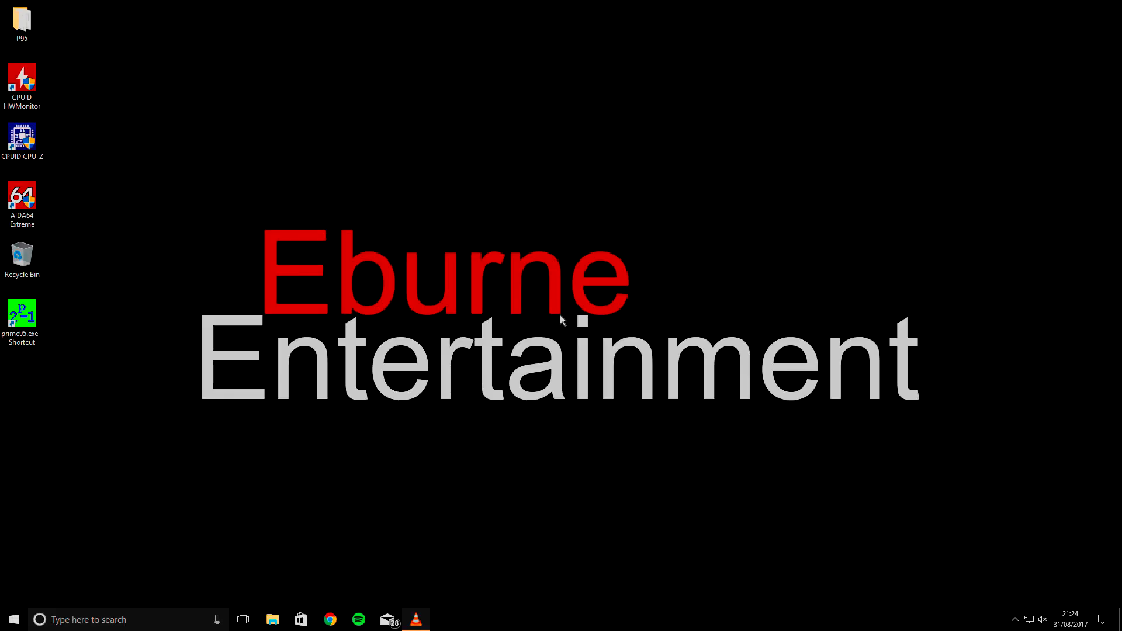
Launch HWMonitor and snap its window to the right half of the screen.
double_click(34, 91)
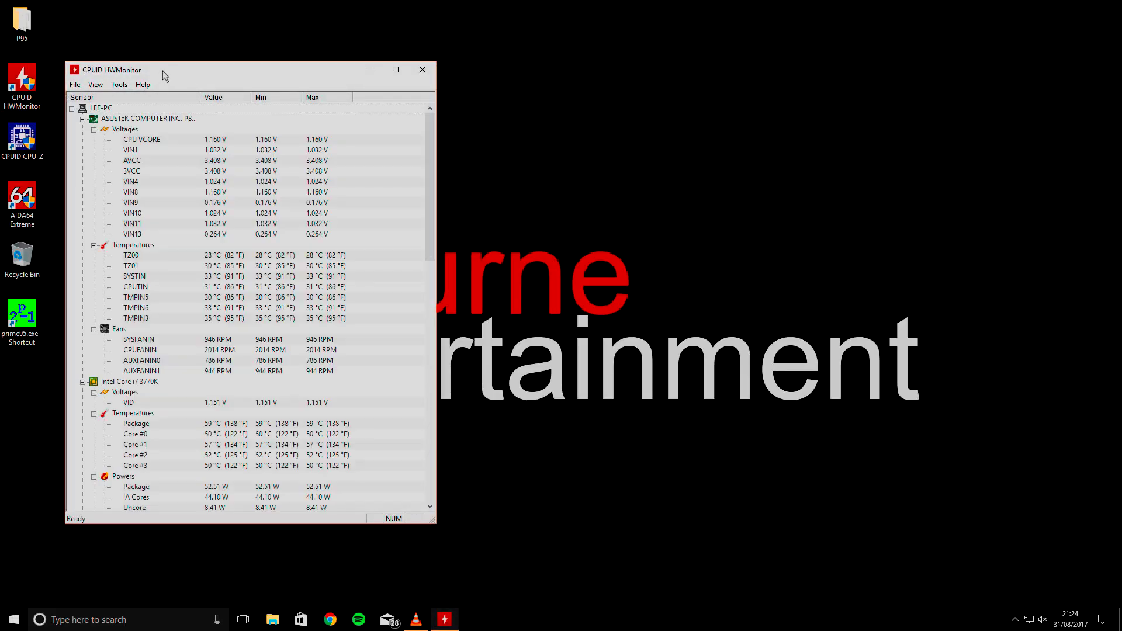
left_click_drag(164, 75, 1120, 146)
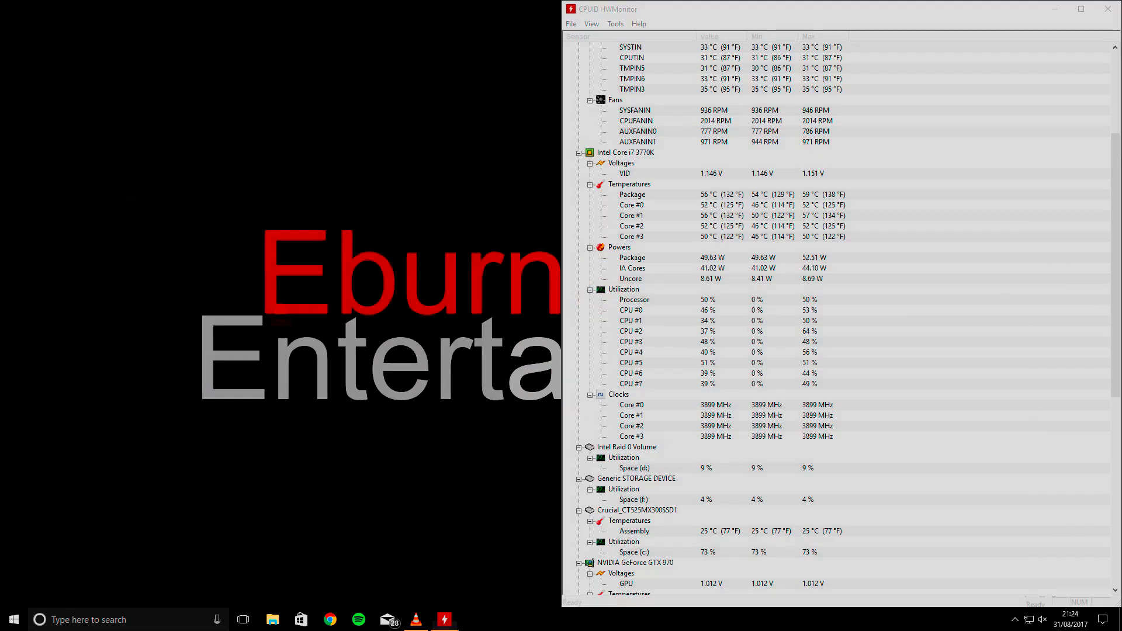
left_click(915, 146)
scroll(895, 143, "up", 5)
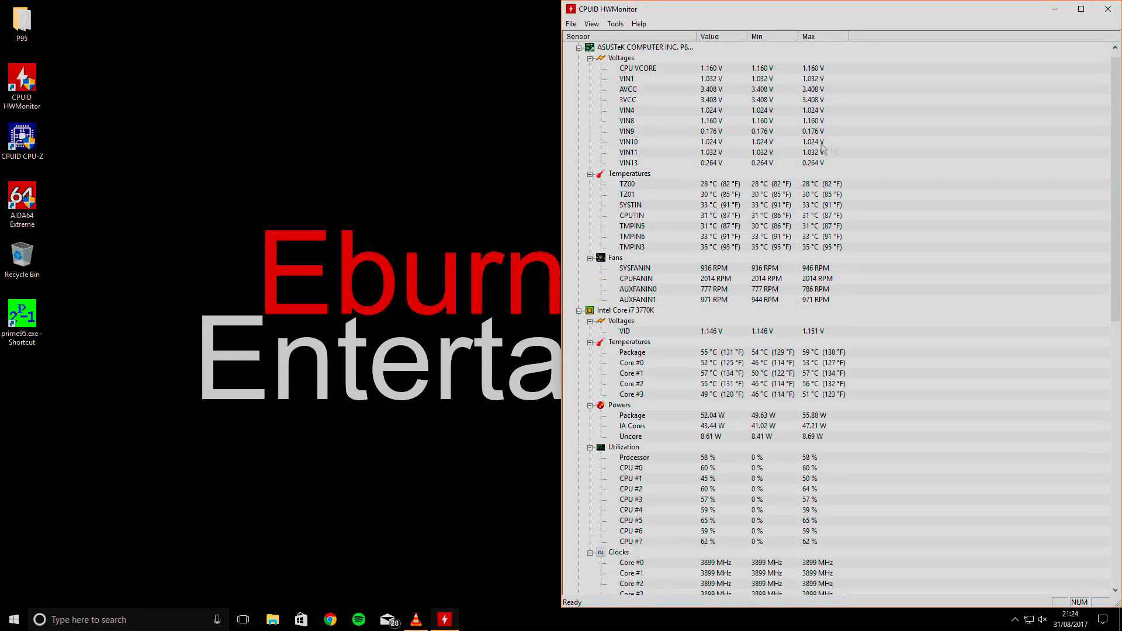
scroll(581, 60, "up", 1)
Collapse the motherboard, RAID, storage, SSD and both GTX 970 sensor groups.
left_click(579, 58)
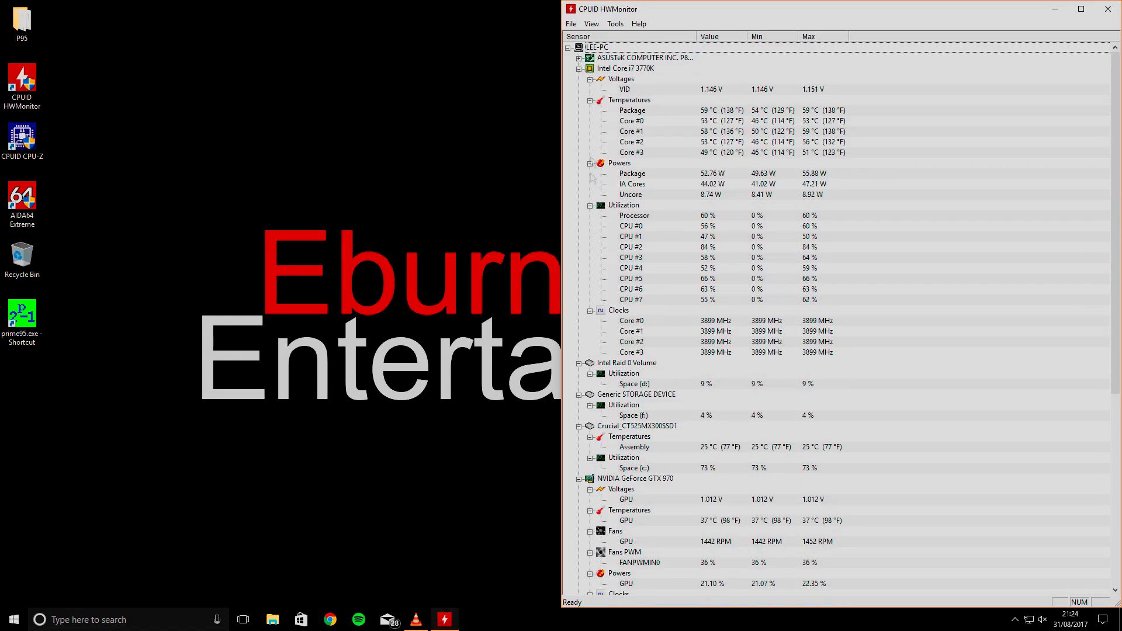
left_click(580, 363)
left_click(580, 374)
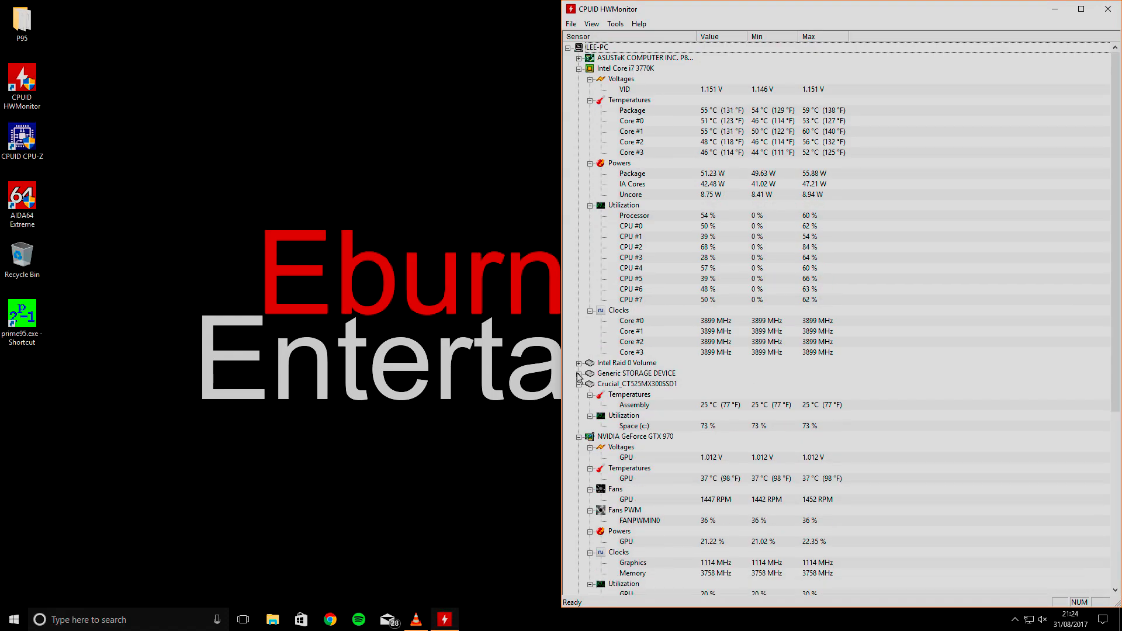
left_click(579, 384)
left_click(579, 394)
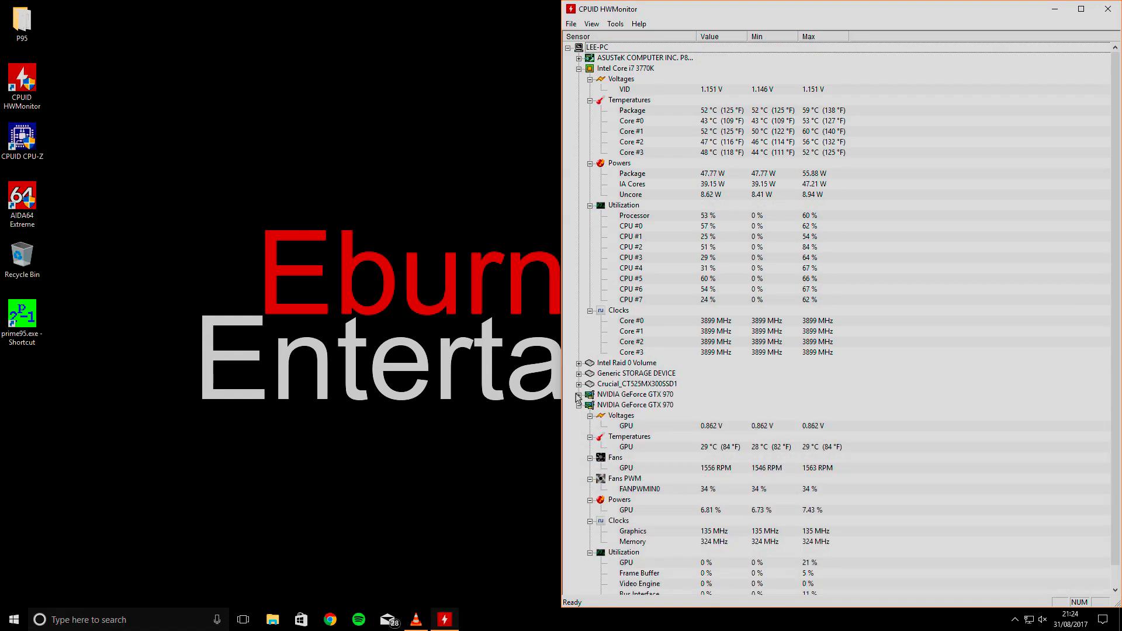
left_click(579, 405)
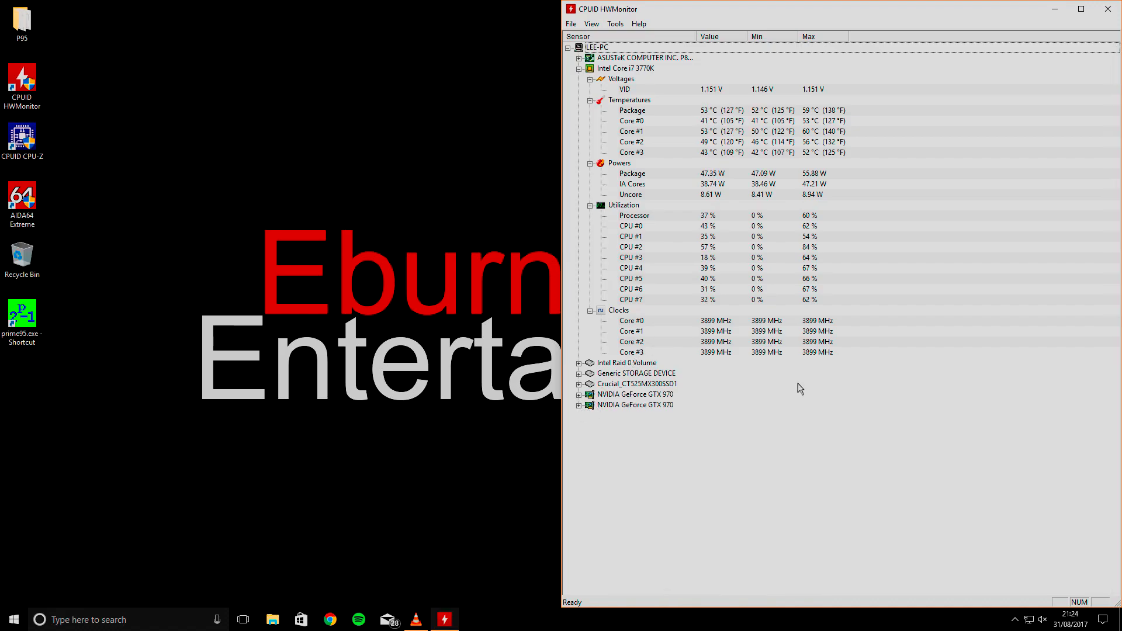
Start a Prime95 Blend torture test with its window on the left side.
double_click(18, 325)
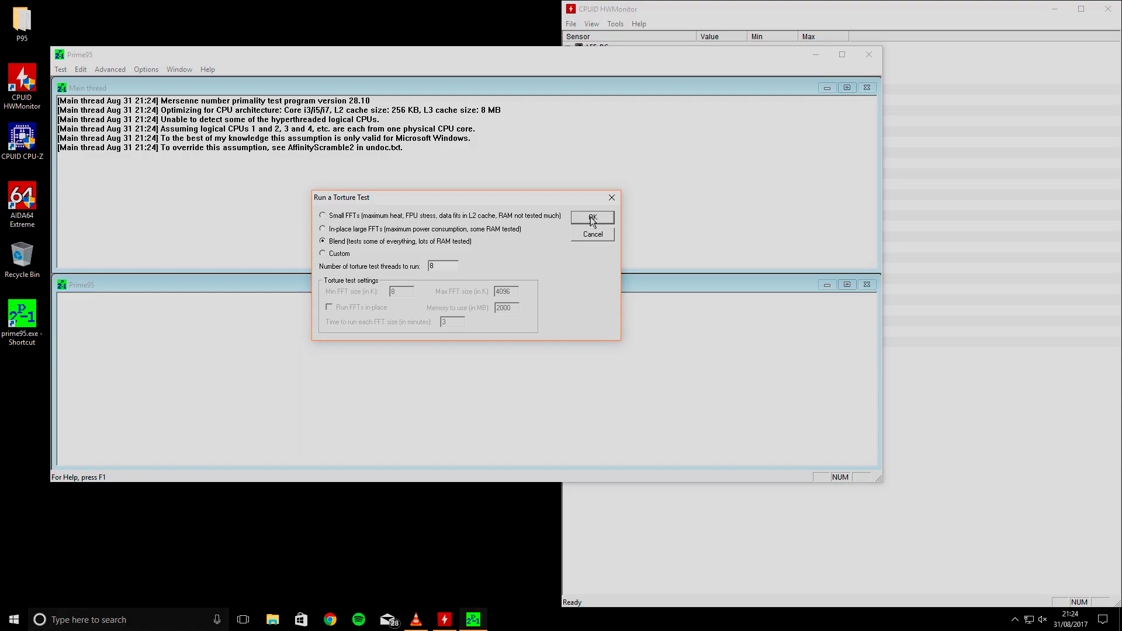
left_click(592, 217)
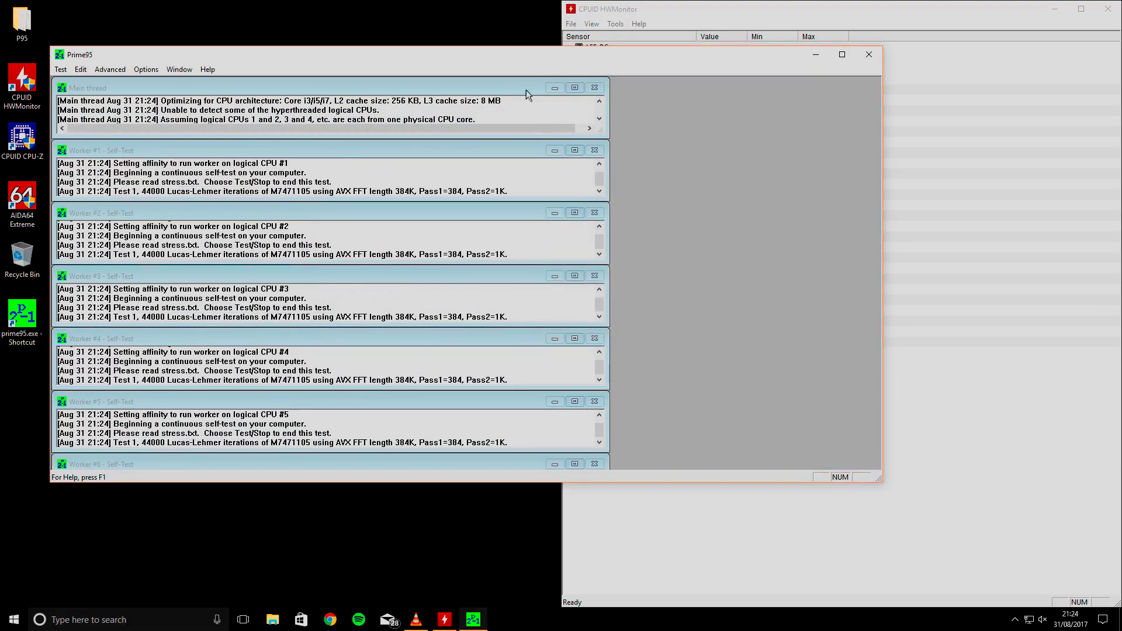
left_click_drag(517, 55, 1, 207)
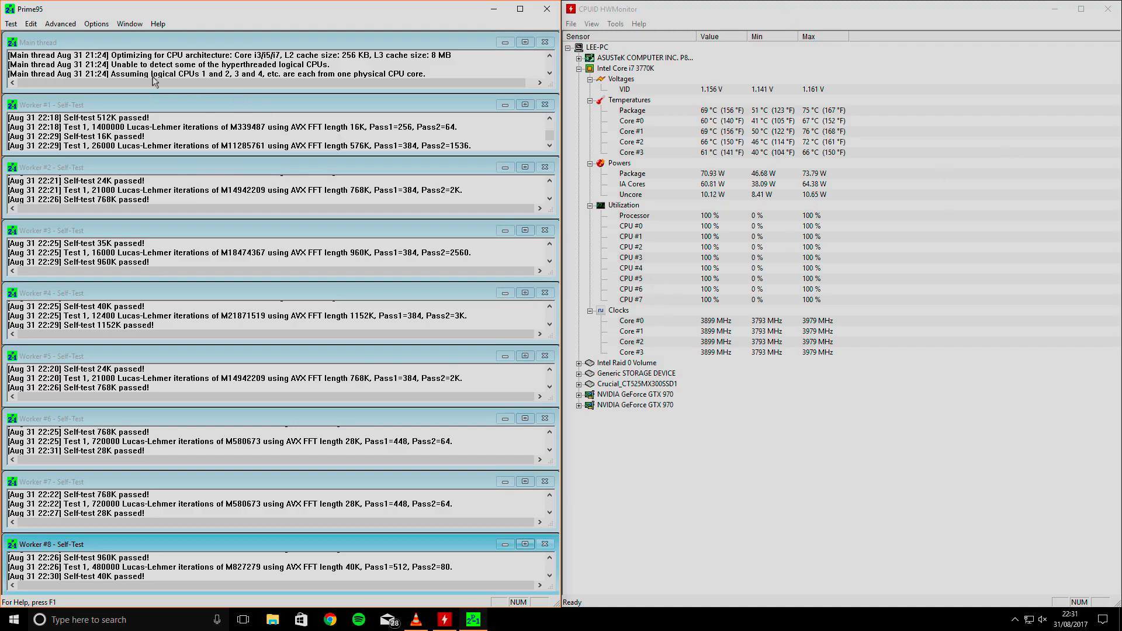
Stop the torture test, close Prime95 and HWMonitor, and restart Windows.
left_click(11, 24)
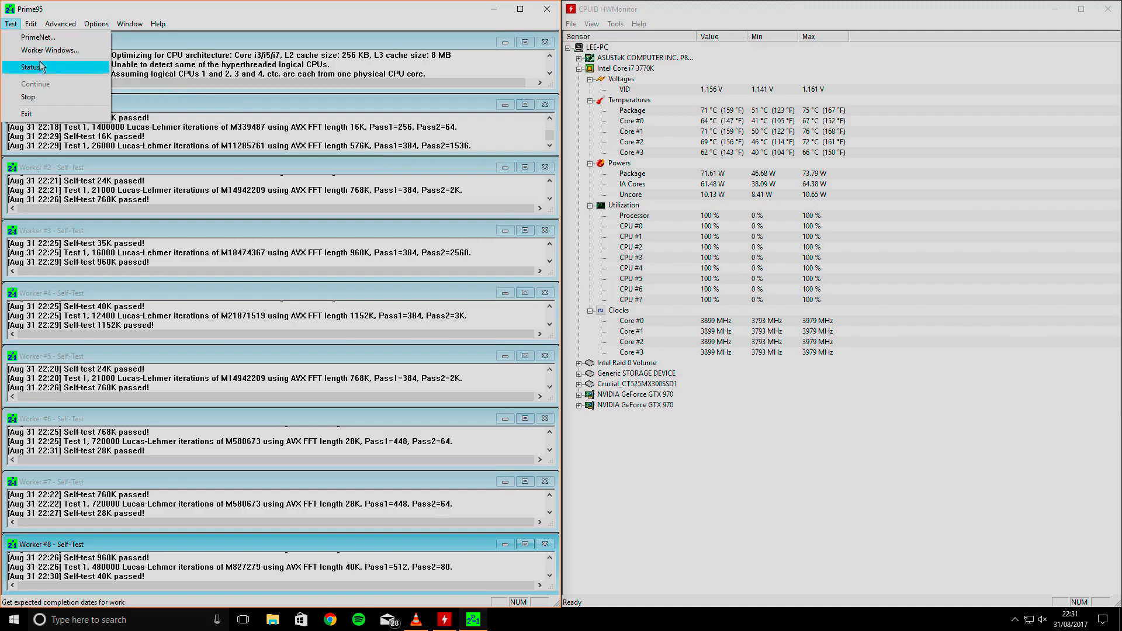
left_click(42, 99)
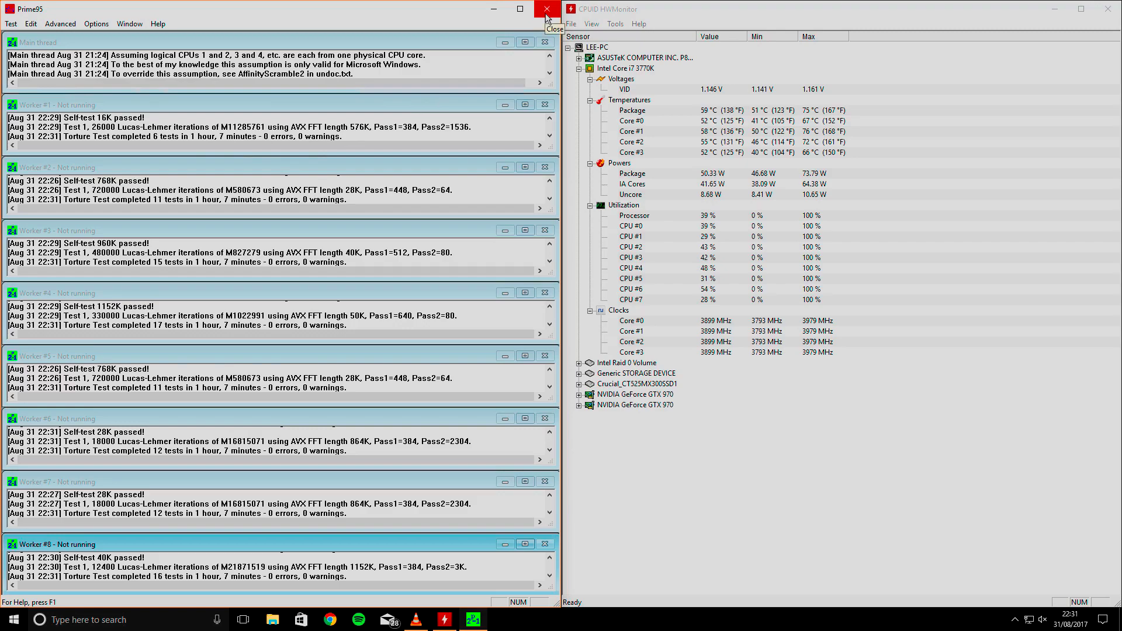
left_click(547, 10)
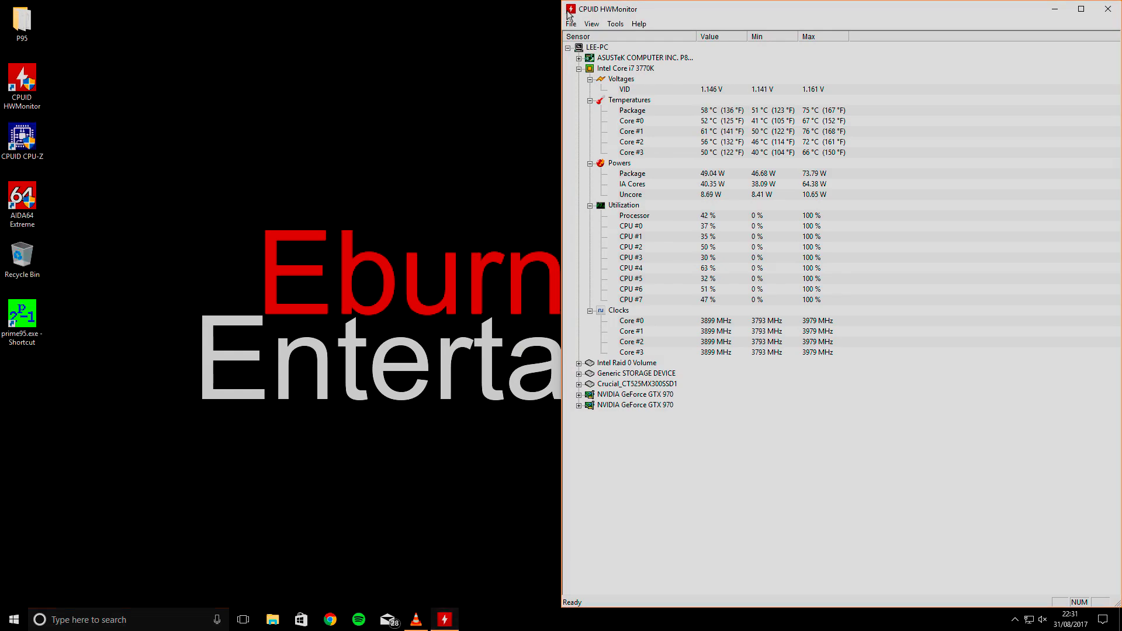
double_click(569, 13)
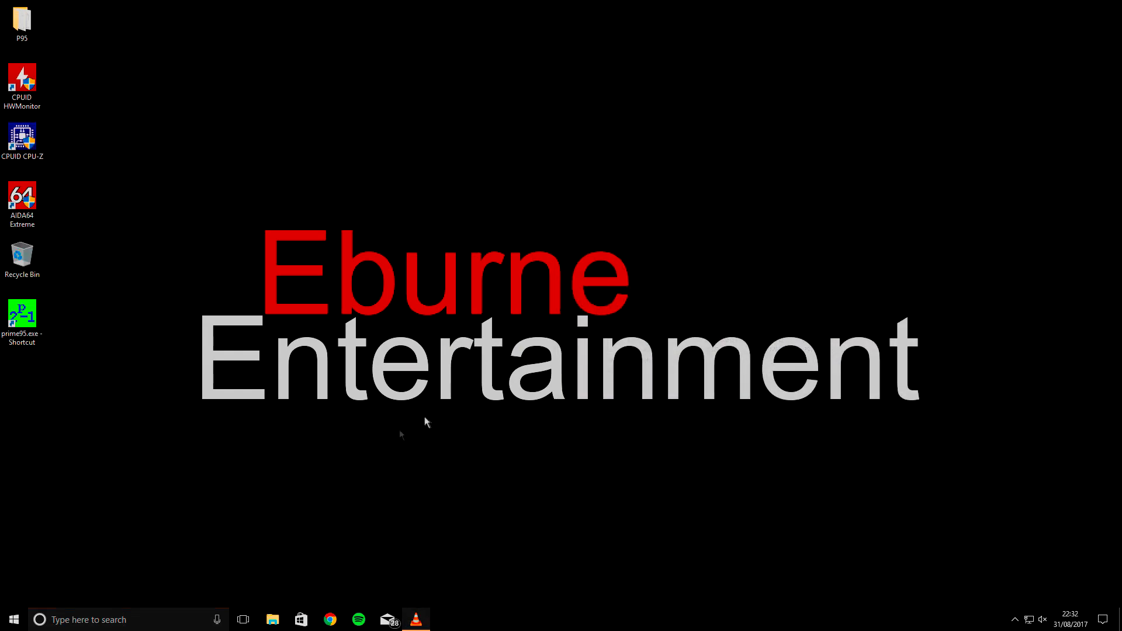
left_click(14, 619)
left_click(14, 593)
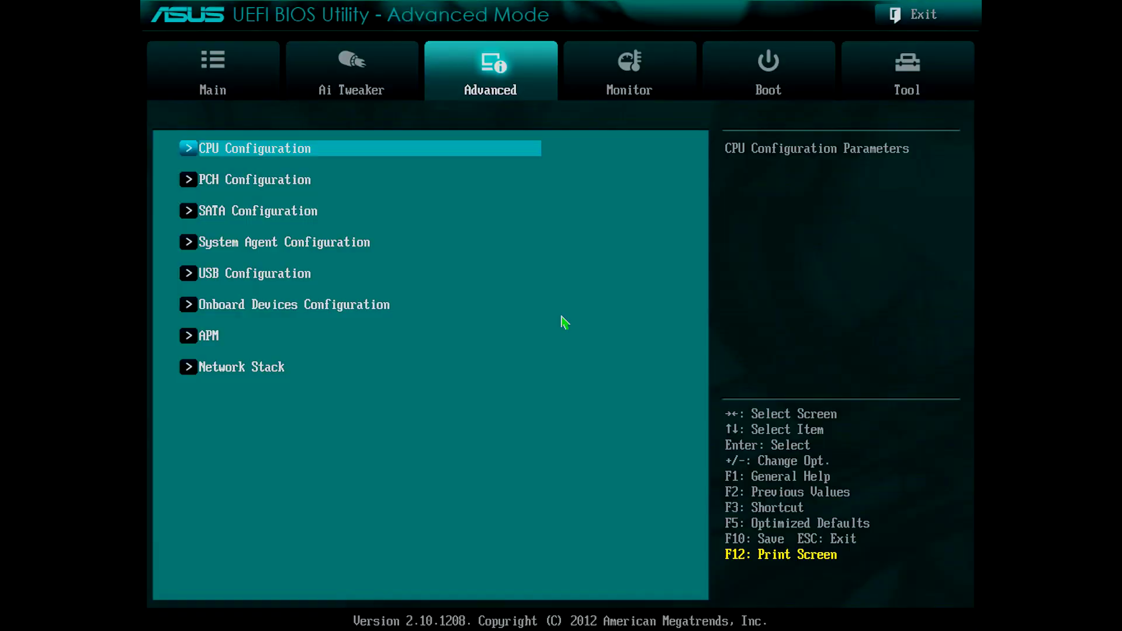
Go to the ASUS O.C. Profile page on the Tool tab.
key("Right")
key("Right")
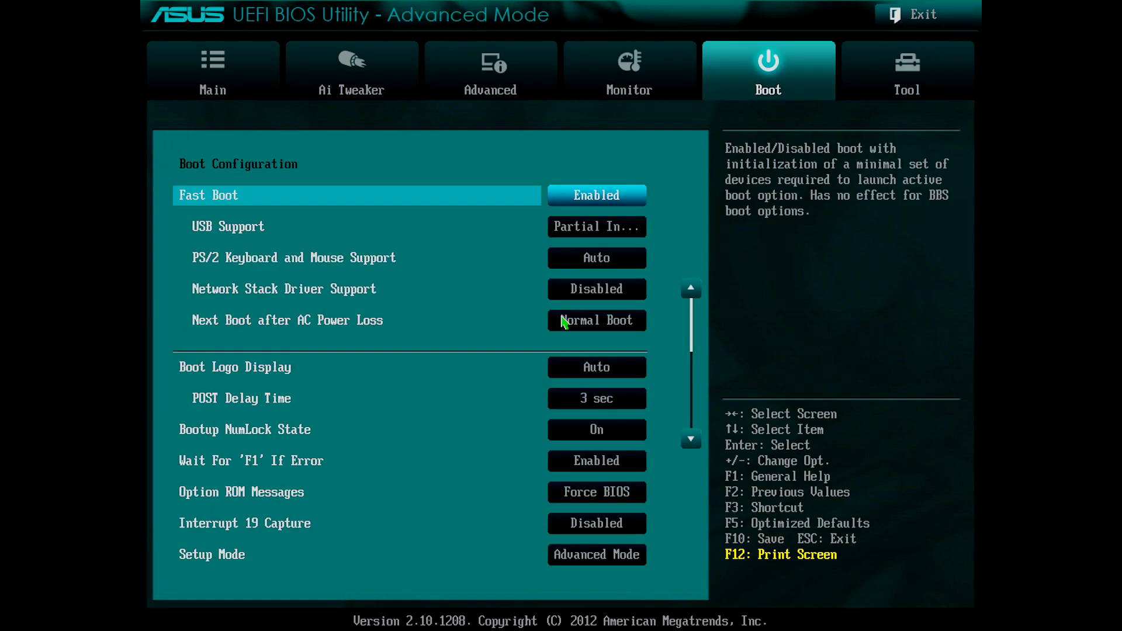
key("Right")
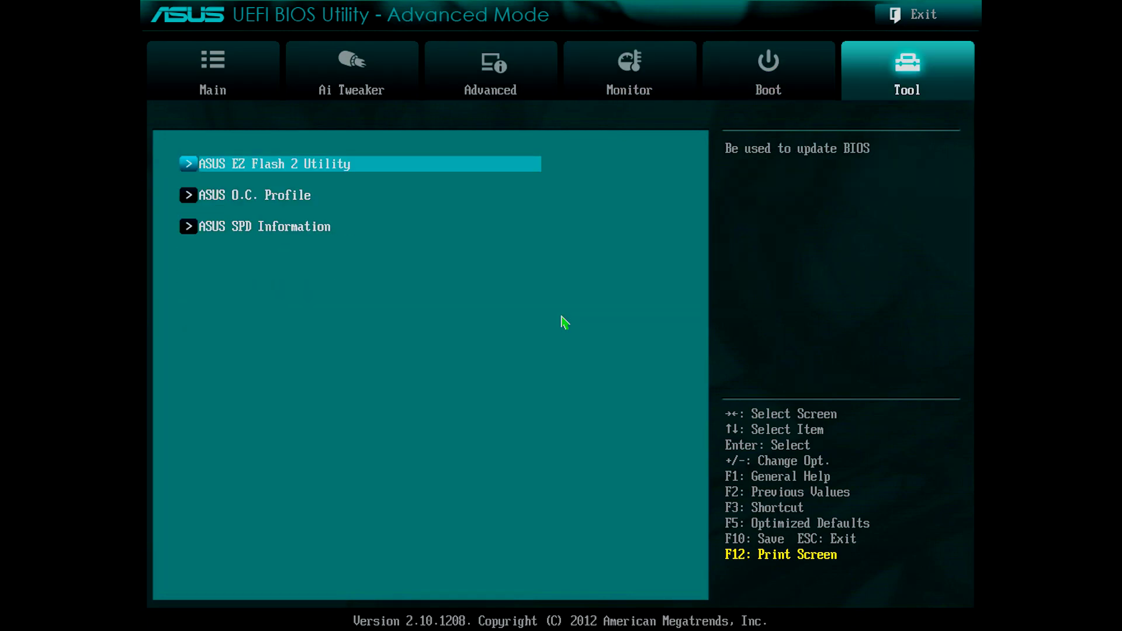
key("Down")
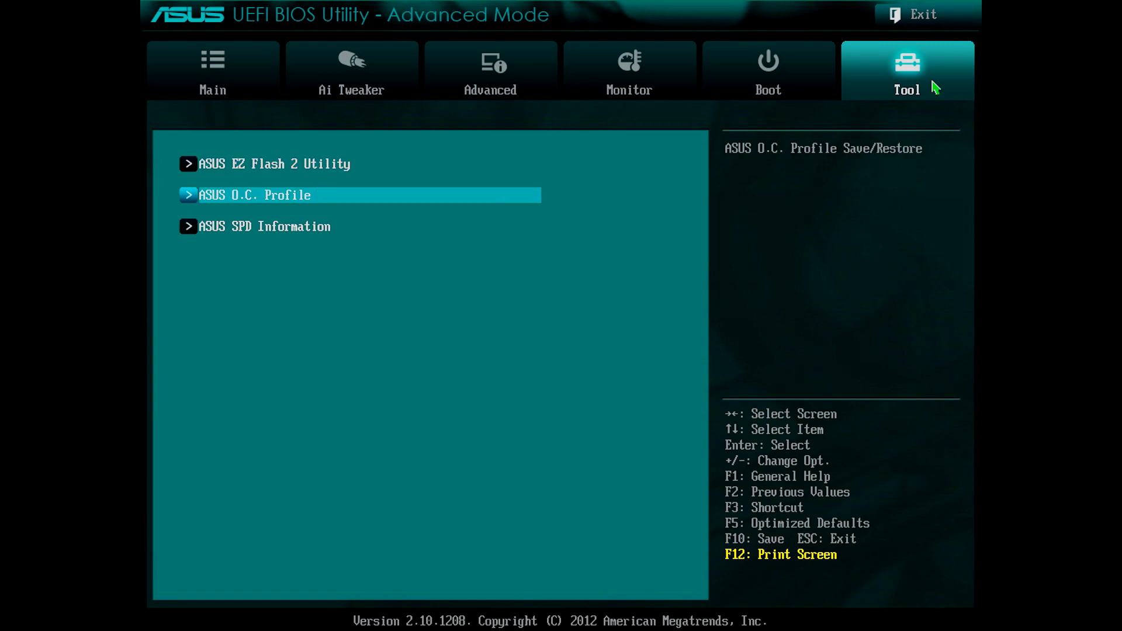
key("Return")
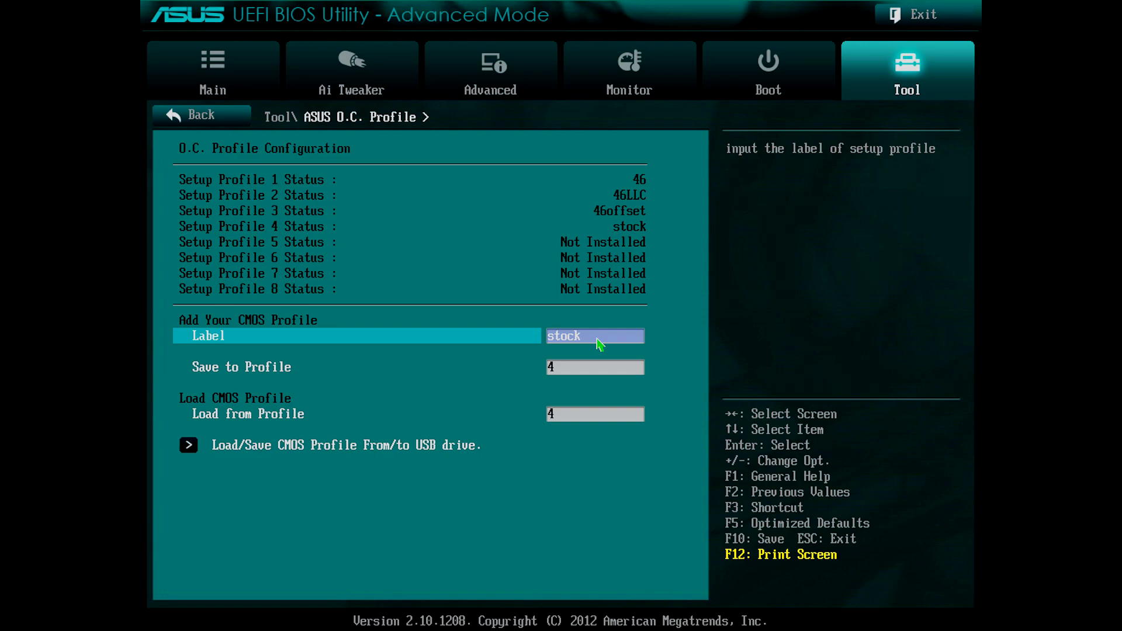
Save the current settings to O.C. profile 5 labelled '39'.
type("39")
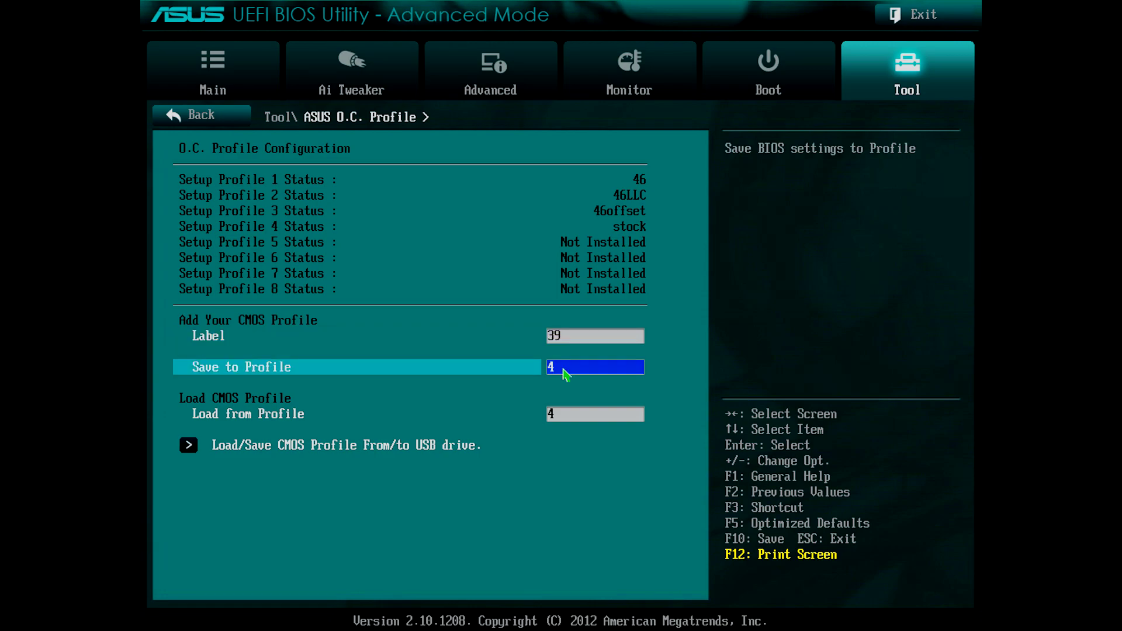
type("5")
key("Return")
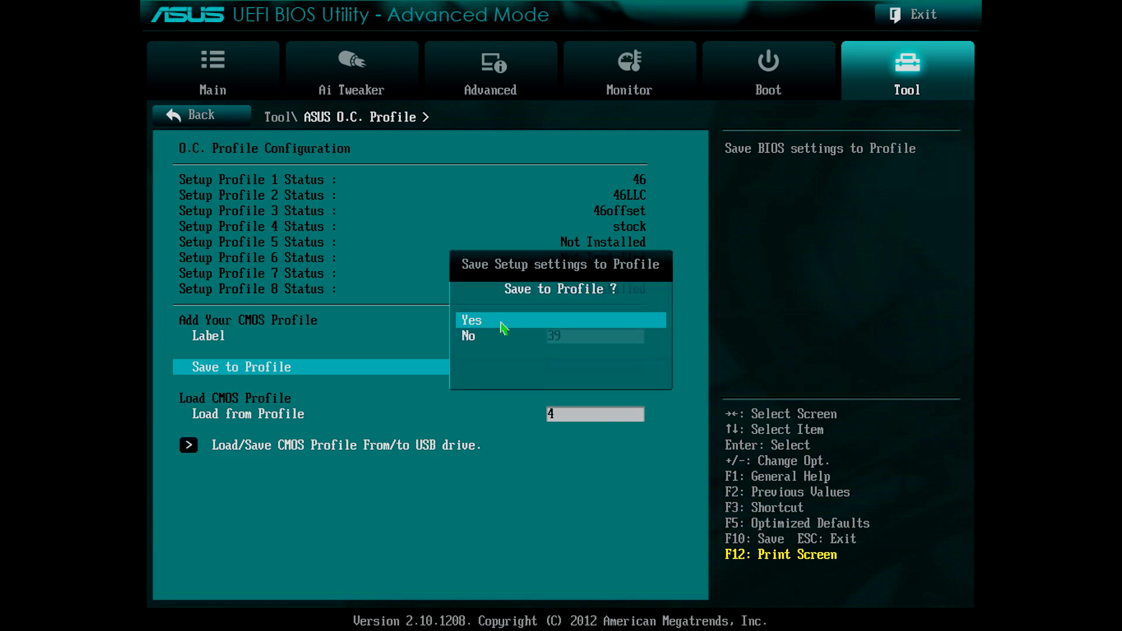
left_click(502, 327)
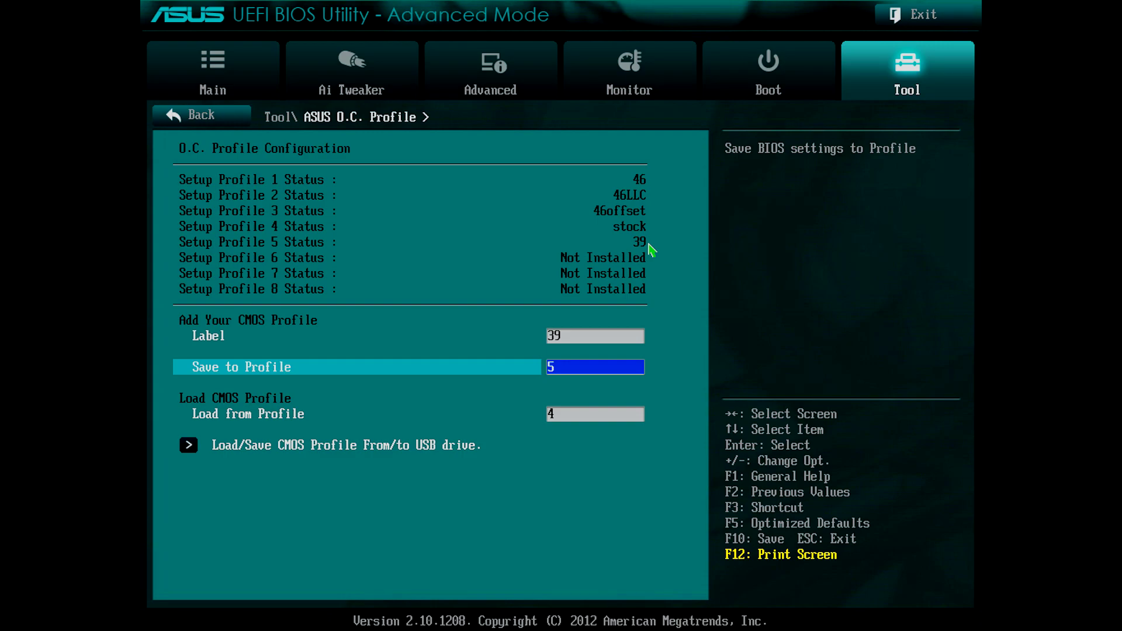
key("Right")
key("Right")
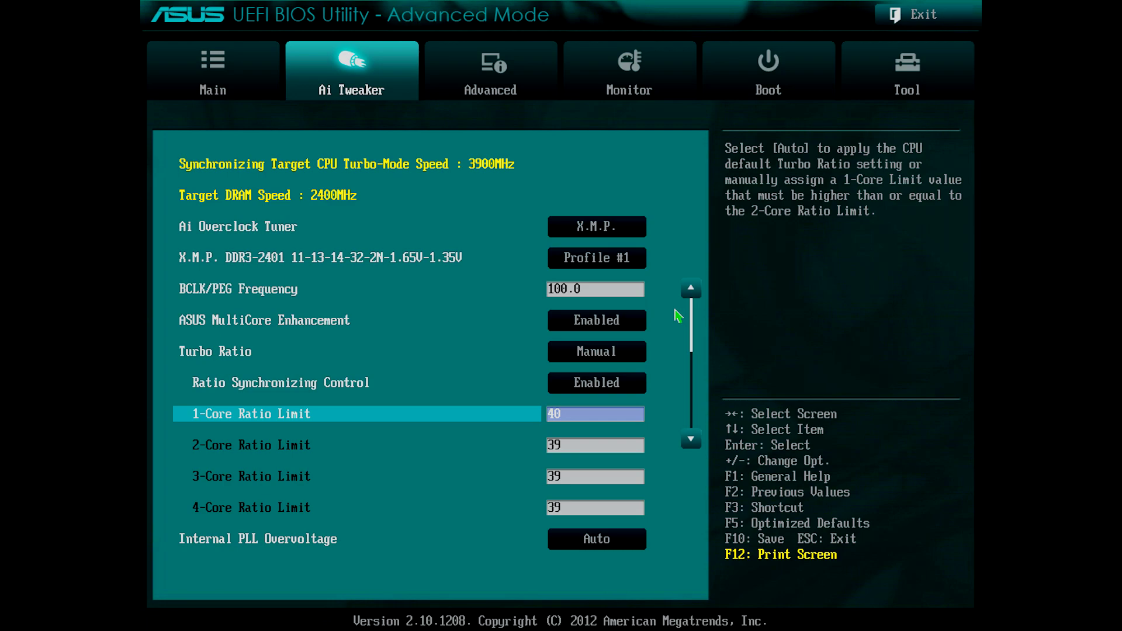
Set all four core ratio limits to 40, then save and reset with F10.
key("Return")
key("F10")
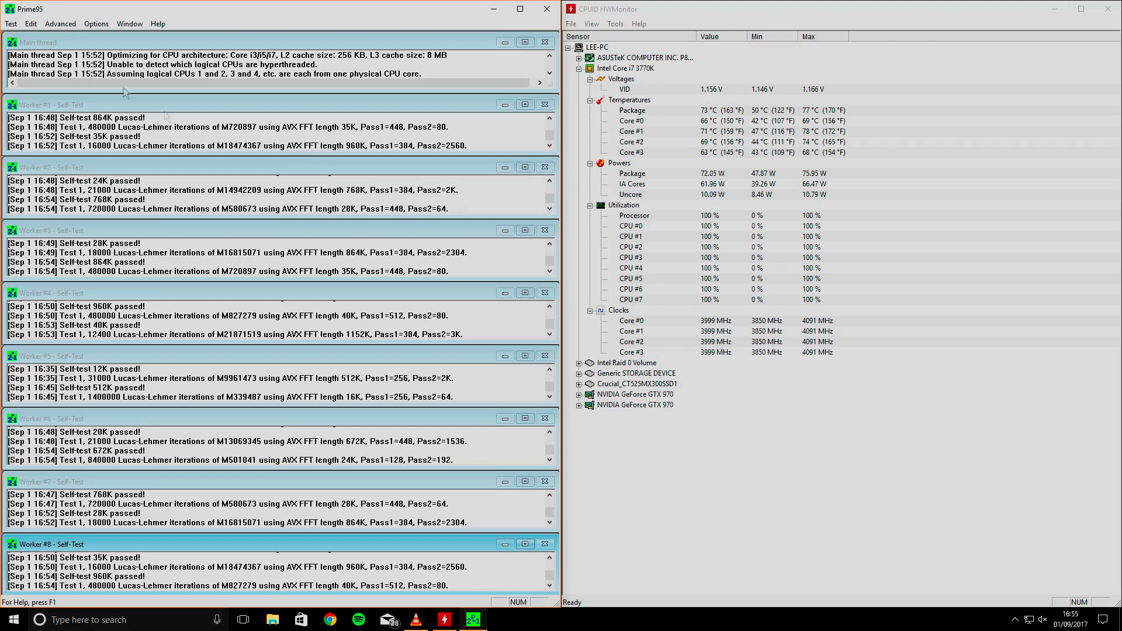
Stop the Prime95 stress test, exit Prime95, and close HWMonitor.
left_click(11, 24)
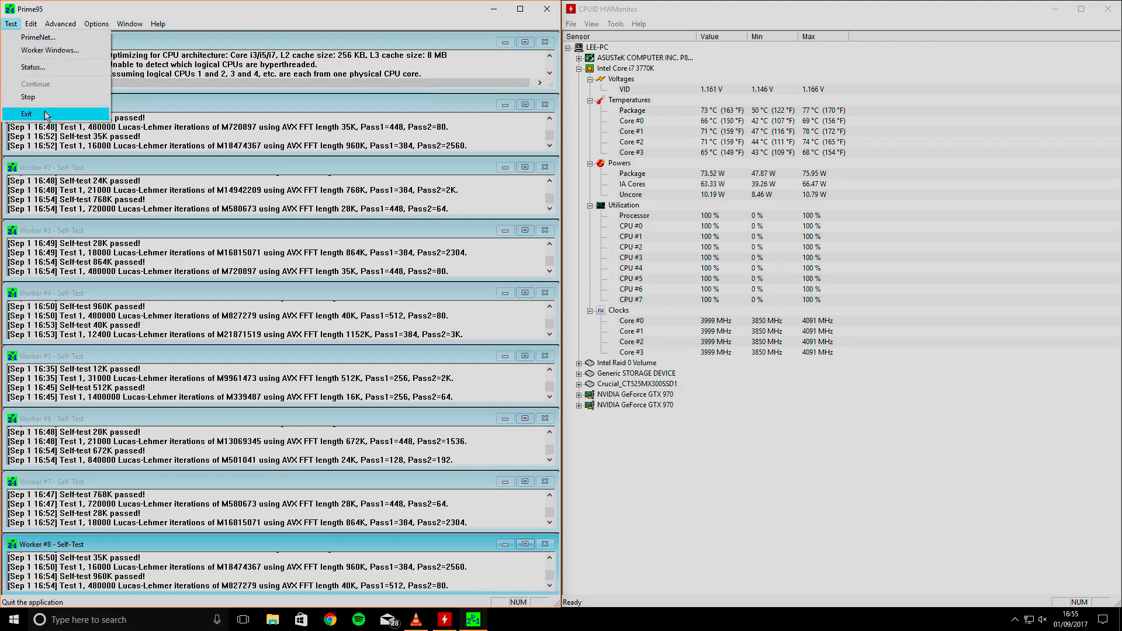
left_click(49, 97)
left_click(11, 23)
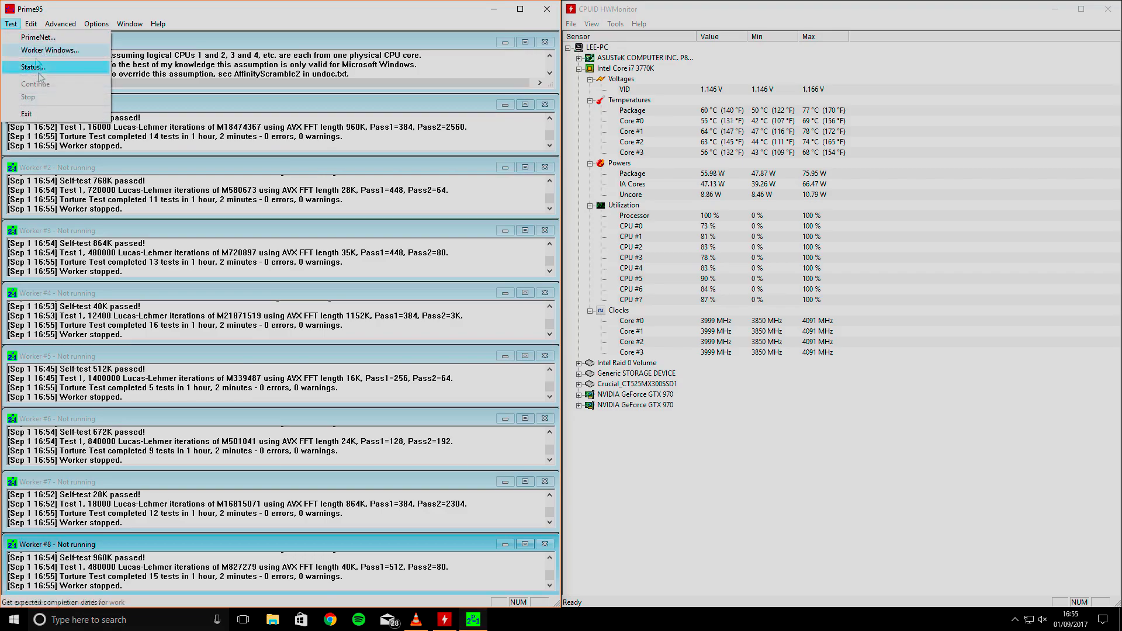
left_click(47, 112)
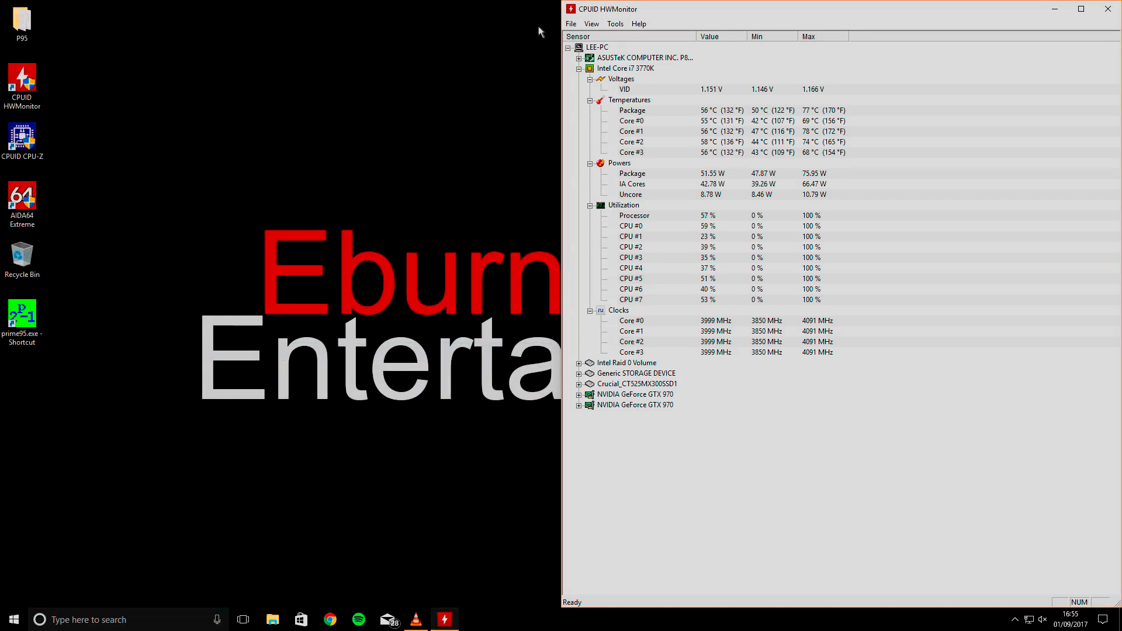
double_click(574, 10)
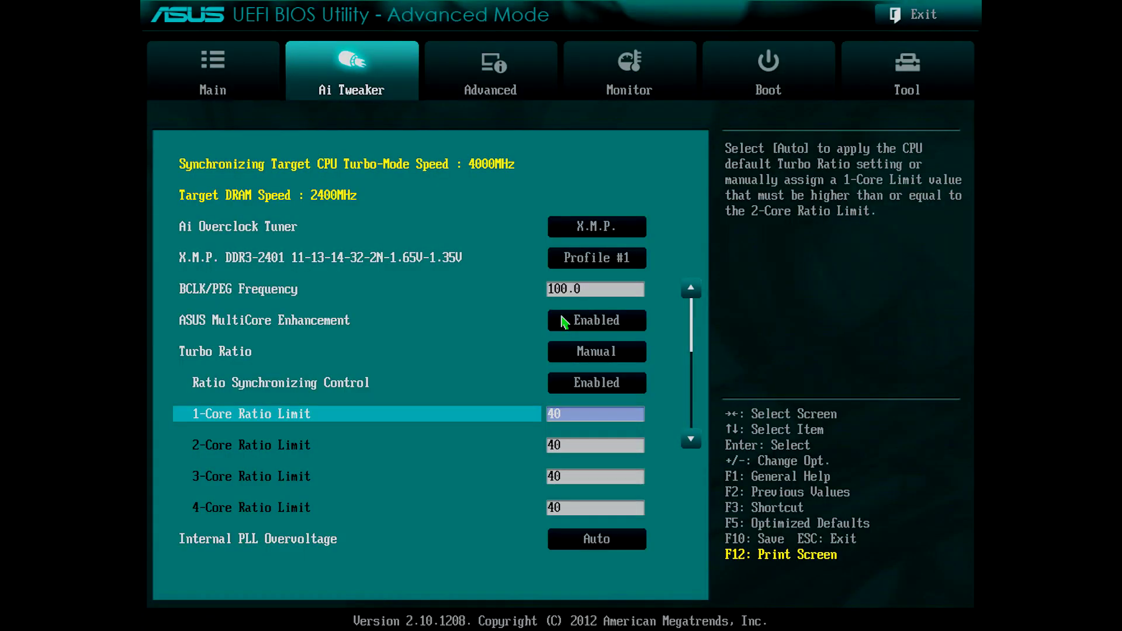
Raise the core ratio limits to 41, save and reset, later stepping them to 43.
key("plus")
key("F10")
key("plus")
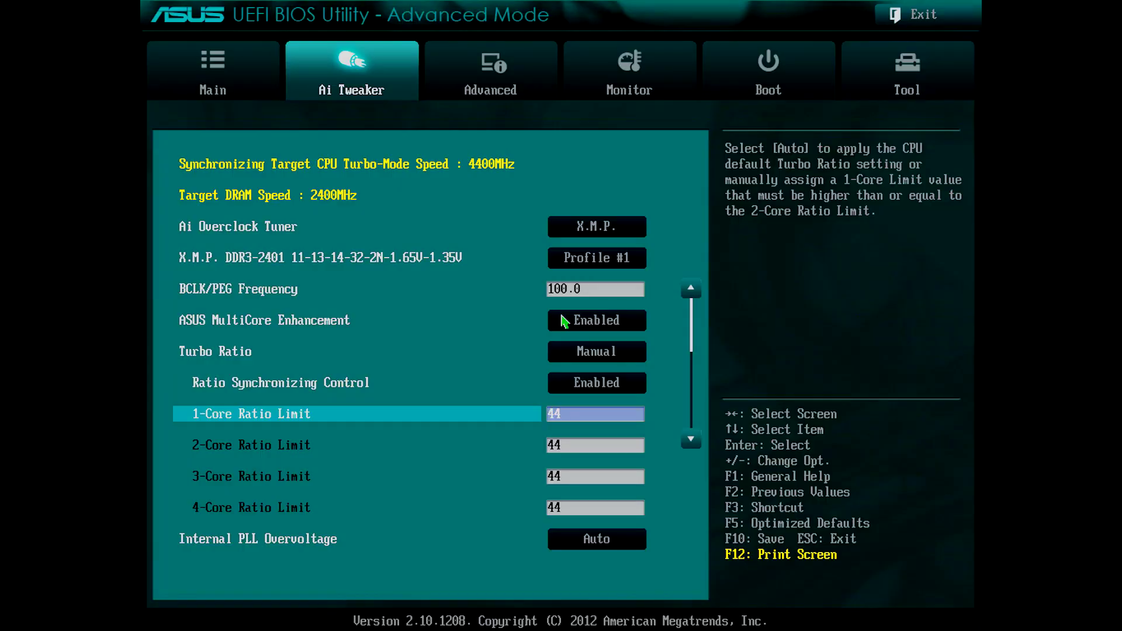
Raise the core ratio limit to 45 for a 4500MHz turbo target.
key("plus")
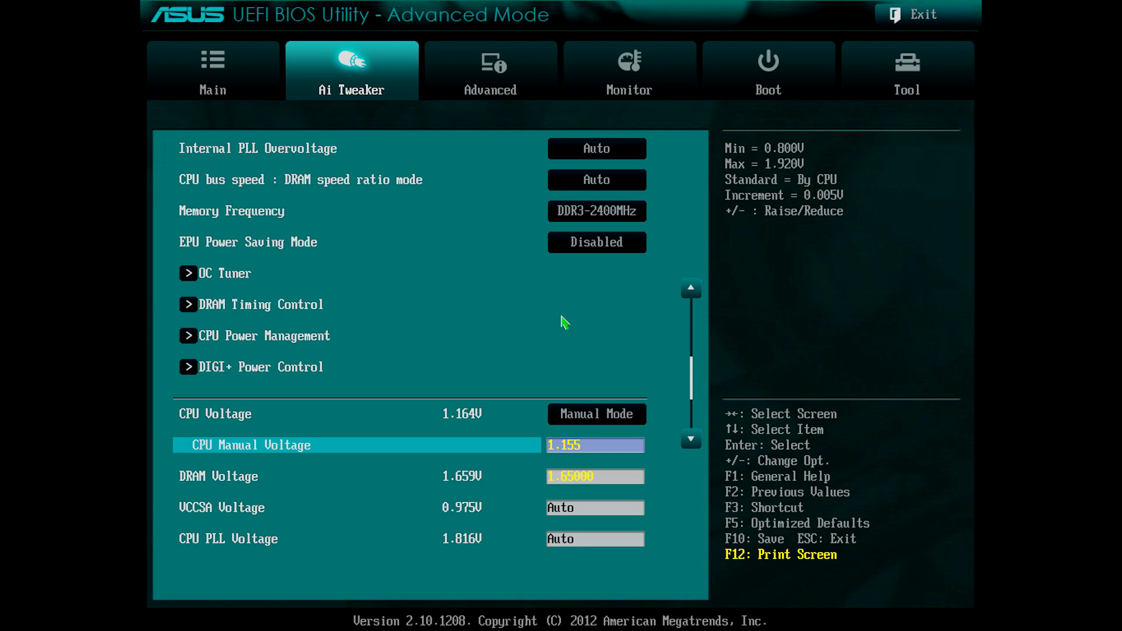
Raise CPU Manual Voltage by one 0.005 V step above 1.155.
key("plus")
key("plus")
key("plus")
key("plus")
key("plus")
key("plus")
key("plus")
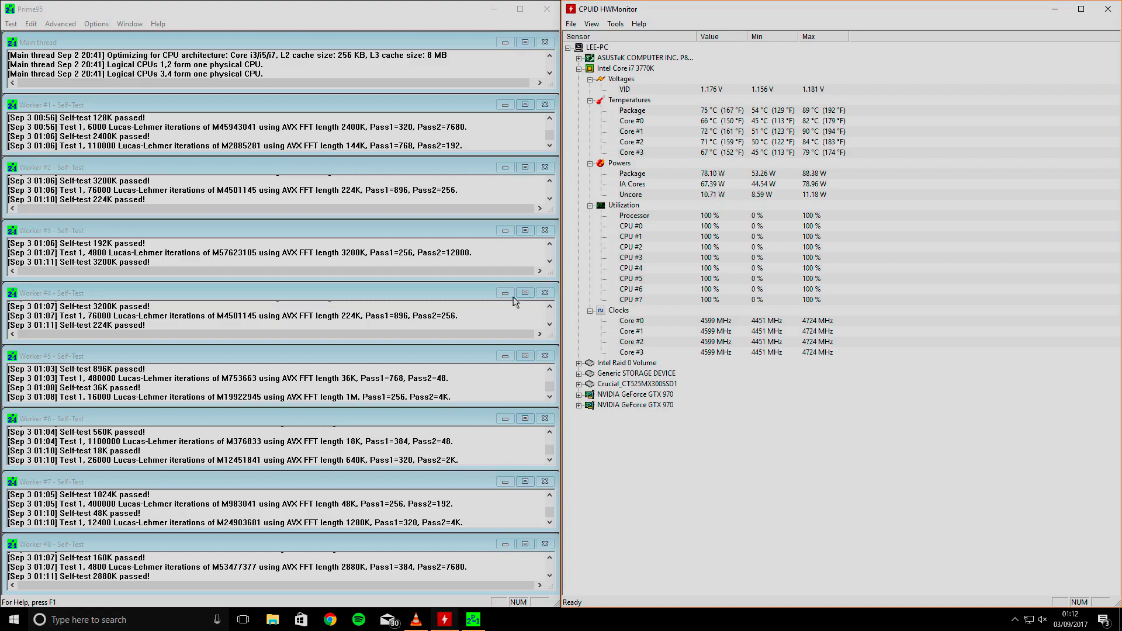
Stop the Prime95 torture test at 0 errors, close Prime95 and HWMonitor, and minimize VLC.
left_click(10, 23)
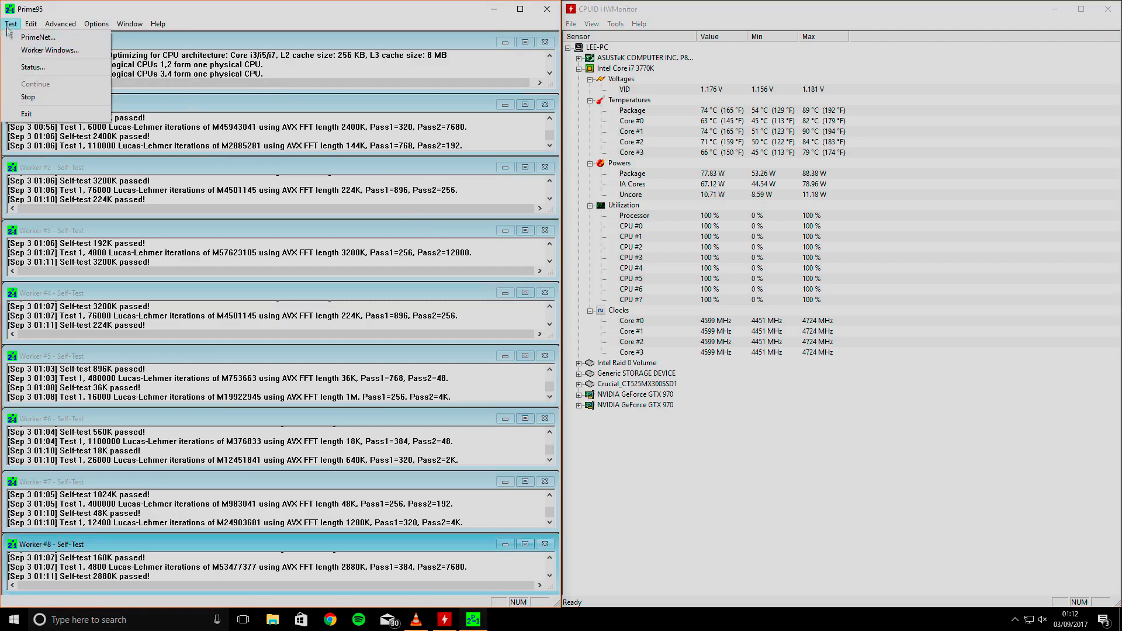
left_click(28, 96)
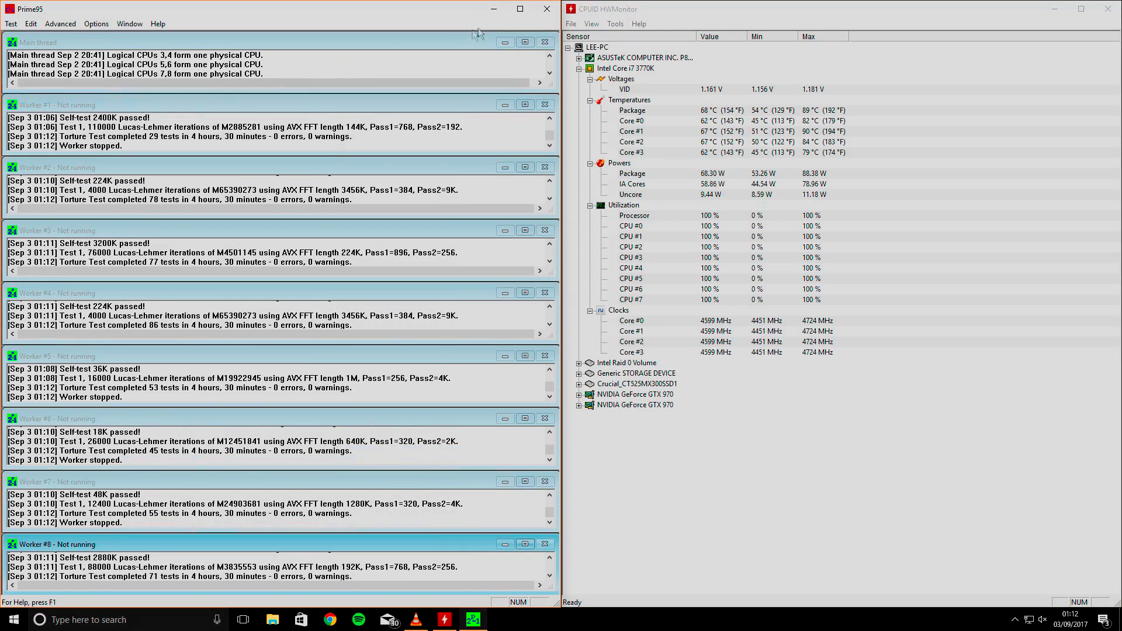
left_click(543, 10)
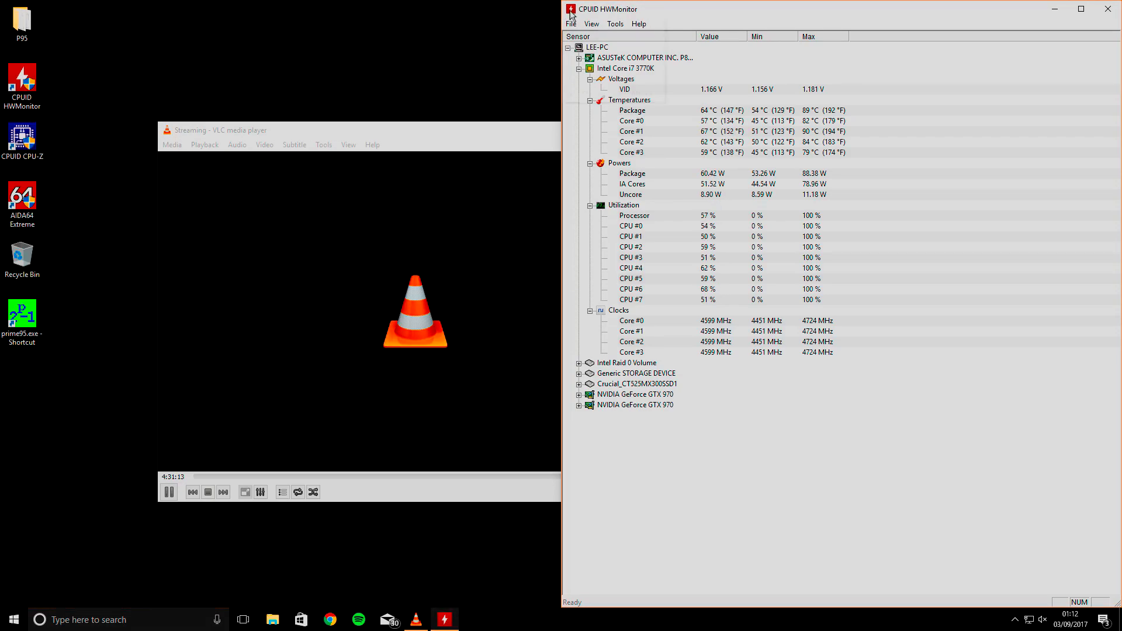
double_click(571, 10)
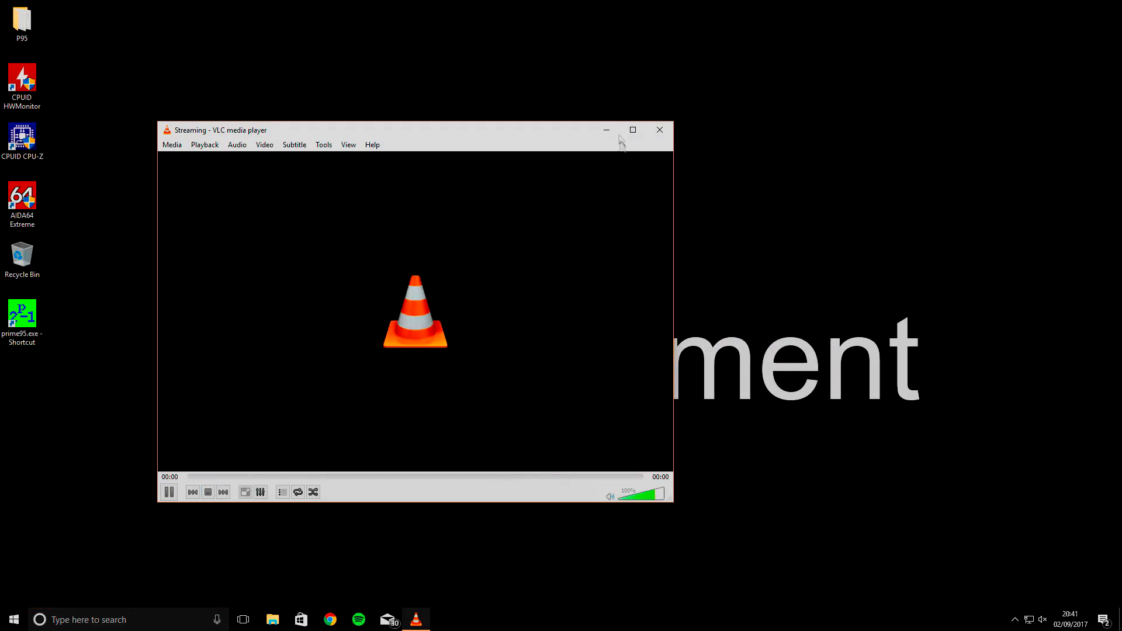
left_click(614, 129)
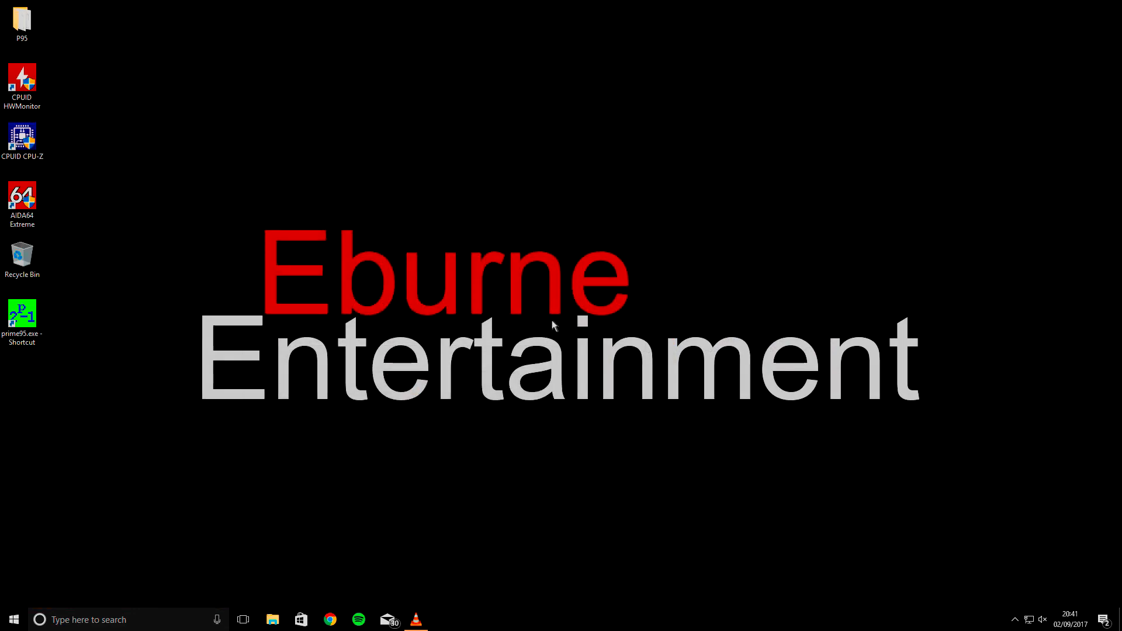